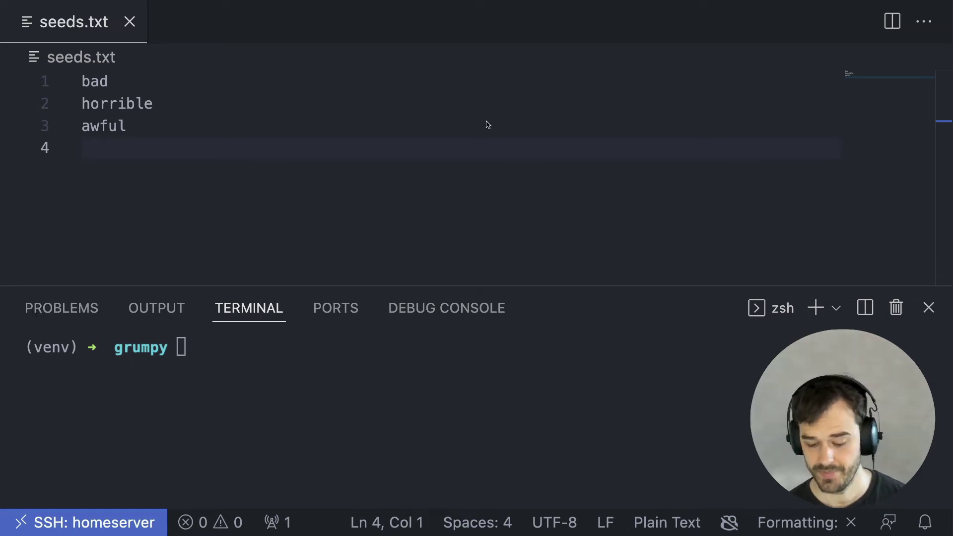
mouse_move(476, 108)
left_mouse_down()
mouse_move(419, 146)
mouse_move(496, 121)
mouse_move(567, 156)
mouse_move(599, 140)
left_mouse_up()
mouse_move(596, 148)
left_mouse_down()
mouse_move(615, 141)
mouse_move(617, 151)
left_mouse_up()
left_click_drag(617, 137, 606, 151)
mouse_move(623, 122)
left_mouse_down()
mouse_move(622, 150)
mouse_move(636, 136)
mouse_move(678, 143)
mouse_move(671, 154)
mouse_move(715, 144)
mouse_move(720, 152)
left_mouse_up()
mouse_move(721, 133)
left_mouse_down()
mouse_move(737, 150)
mouse_move(757, 131)
mouse_move(782, 151)
mouse_move(791, 141)
left_mouse_up()
left_click_drag(800, 130, 810, 147)
left_click_drag(827, 128, 801, 159)
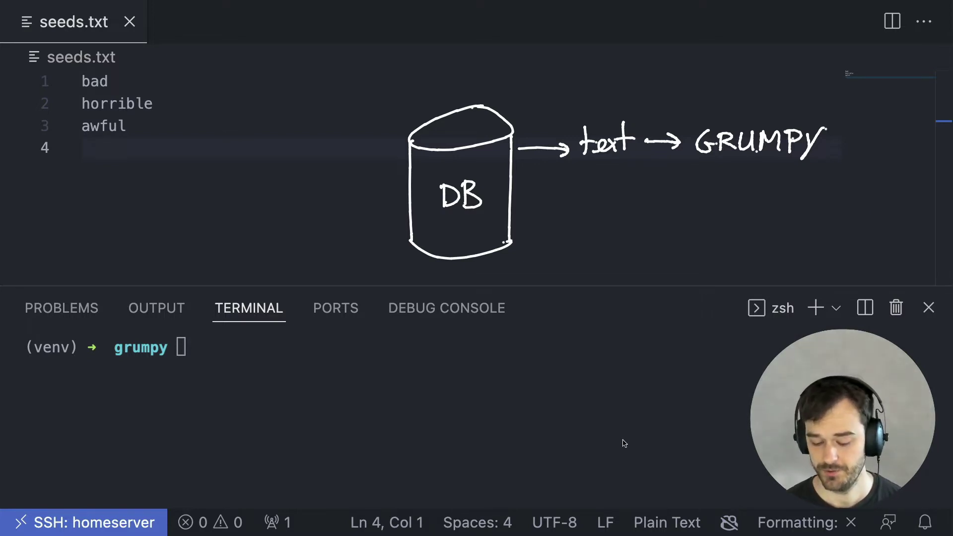
left_click_drag(628, 227, 670, 229)
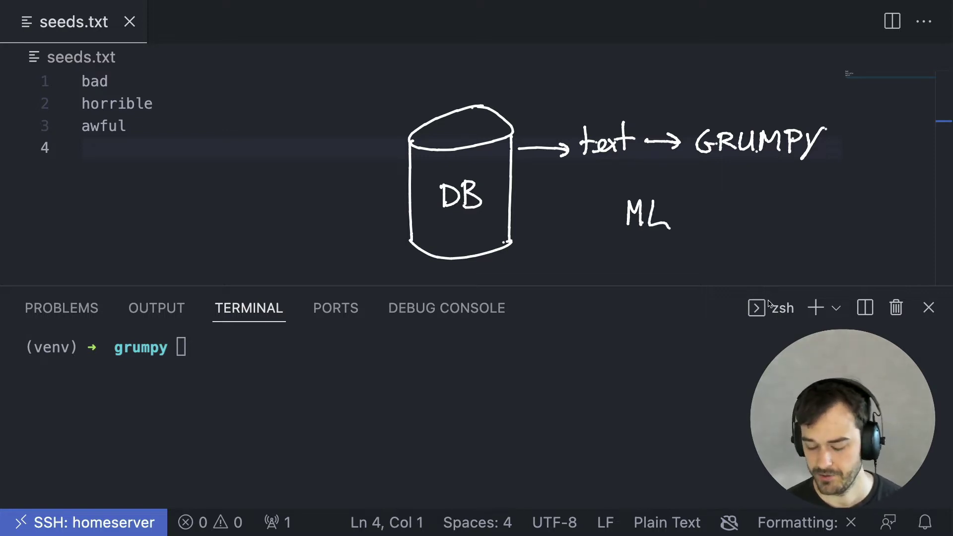
mouse_move(683, 114)
left_mouse_down()
mouse_move(684, 172)
mouse_move(828, 113)
mouse_move(836, 174)
left_mouse_up()
left_click_drag(684, 174, 838, 175)
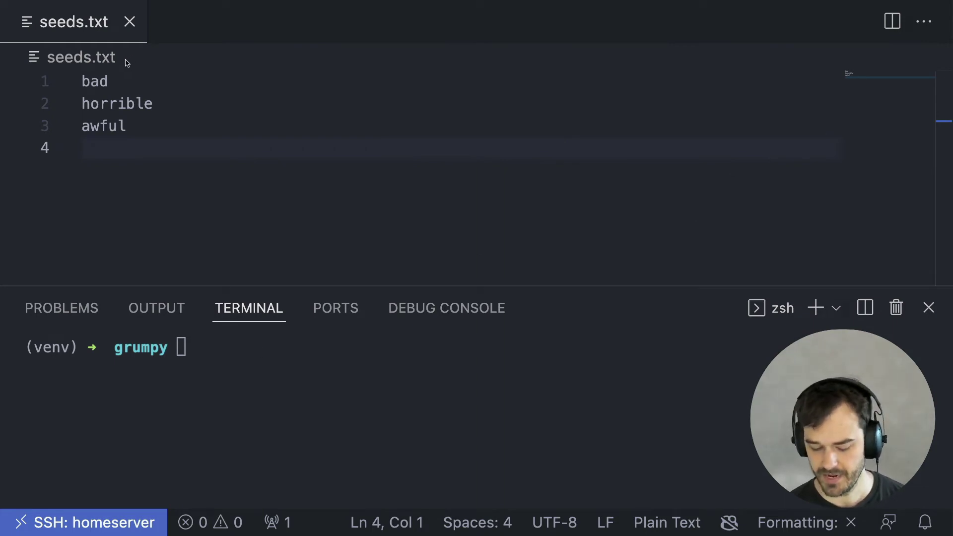
mouse_move(127, 53)
left_mouse_down()
mouse_move(116, 83)
mouse_move(127, 80)
left_mouse_up()
mouse_move(143, 153)
left_mouse_down()
mouse_move(143, 117)
mouse_move(151, 123)
left_mouse_up()
left_click_drag(98, 187, 108, 145)
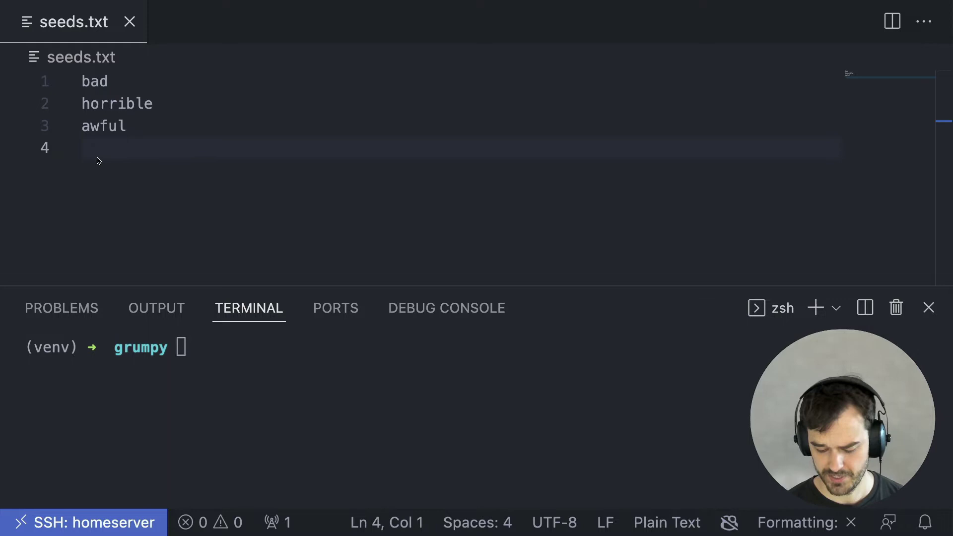
mouse_move(96, 144)
left_mouse_down()
mouse_move(96, 275)
mouse_move(103, 265)
left_mouse_up()
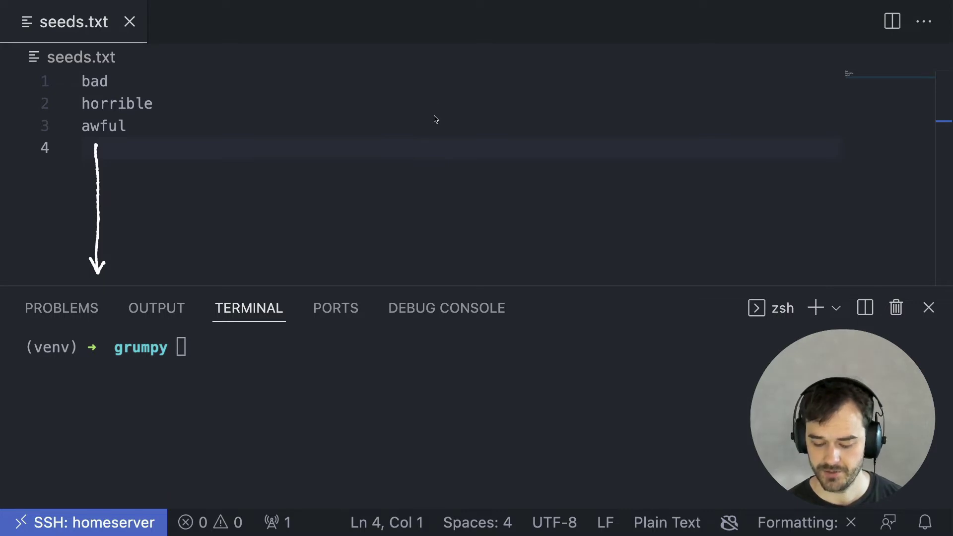
mouse_move(432, 106)
left_mouse_down()
mouse_move(446, 119)
mouse_move(535, 99)
left_mouse_up()
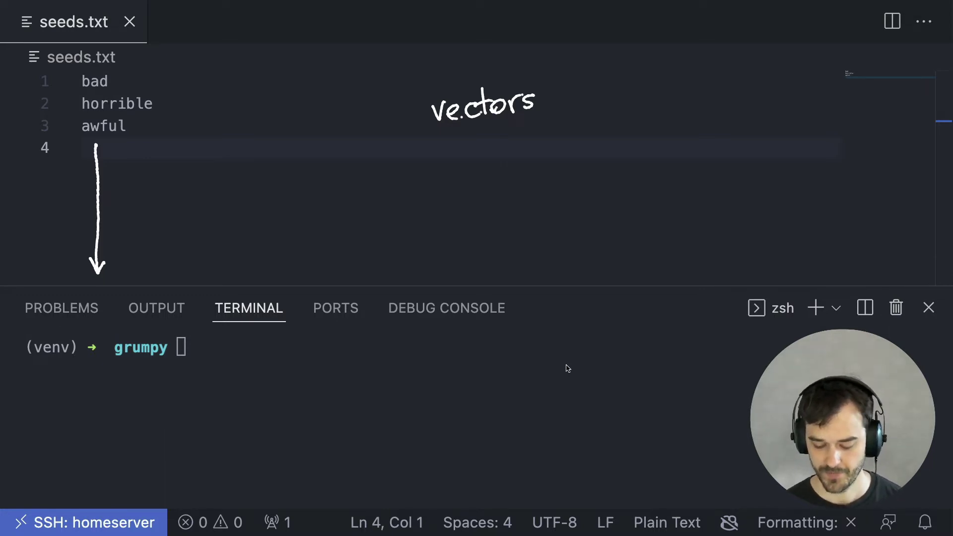
mouse_move(453, 195)
left_mouse_down()
mouse_move(453, 227)
mouse_move(455, 212)
left_mouse_up()
mouse_move(461, 219)
left_mouse_down()
mouse_move(469, 215)
mouse_move(478, 228)
mouse_move(492, 213)
mouse_move(527, 216)
mouse_move(521, 226)
left_mouse_up()
left_click(542, 225)
left_click_drag(557, 191, 558, 222)
left_click_drag(552, 207, 571, 203)
left_click_drag(576, 208, 586, 219)
left_click_drag(602, 208, 612, 224)
mouse_move(618, 186)
left_mouse_down()
mouse_move(619, 222)
mouse_move(633, 223)
left_mouse_up()
left_click(641, 213)
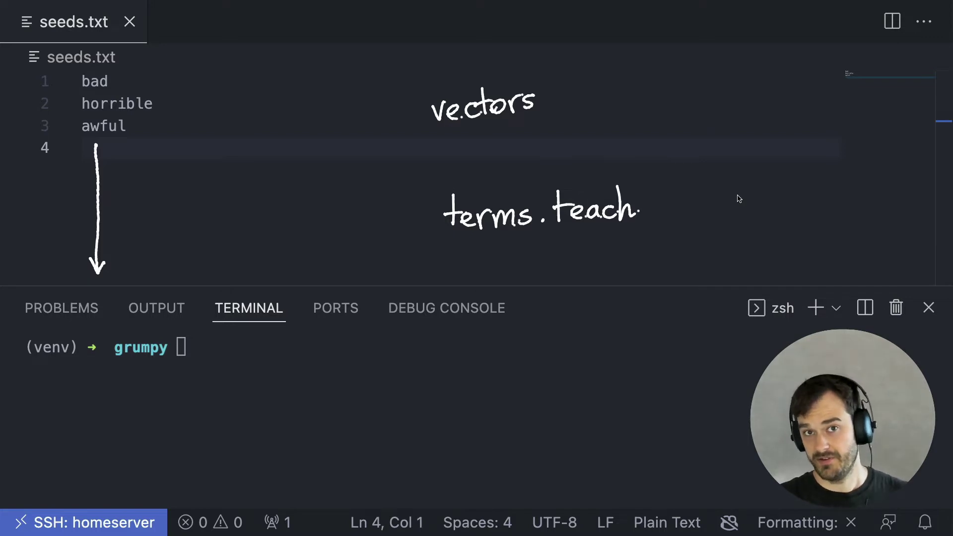
left_click_drag(435, 141, 571, 110)
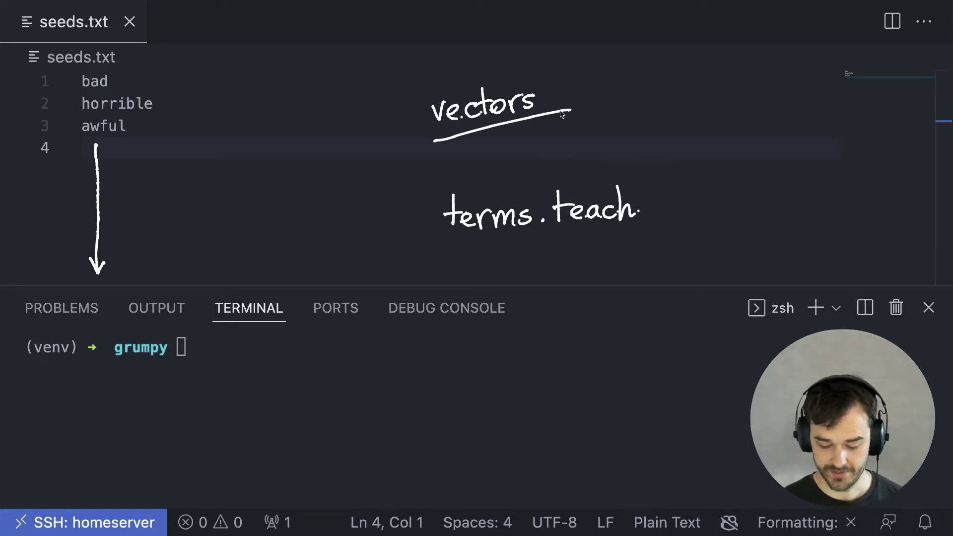
- Display the command-line help for the prodigy terms.teach recipe and review its positional arguments
type("prodigy tea")
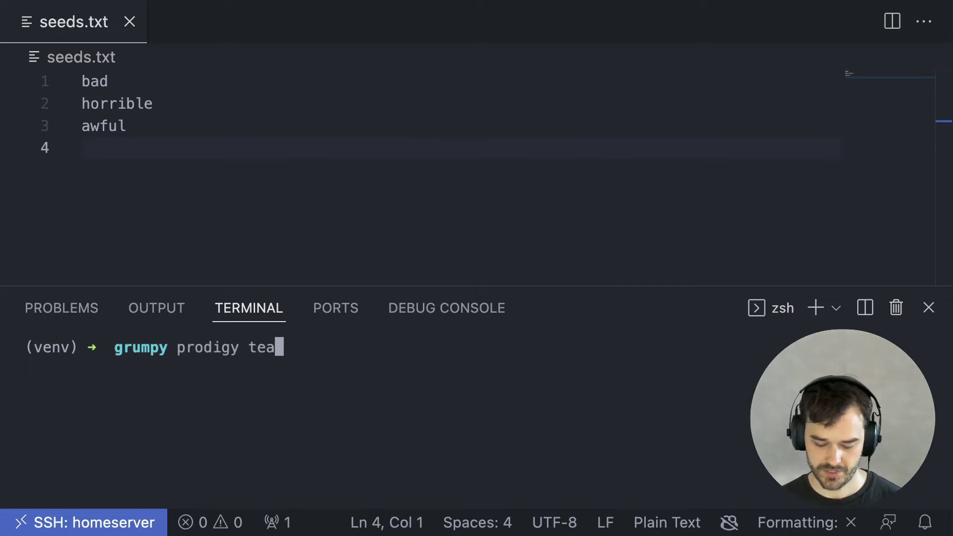
key("BackSpace")
type("rms.teach --help")
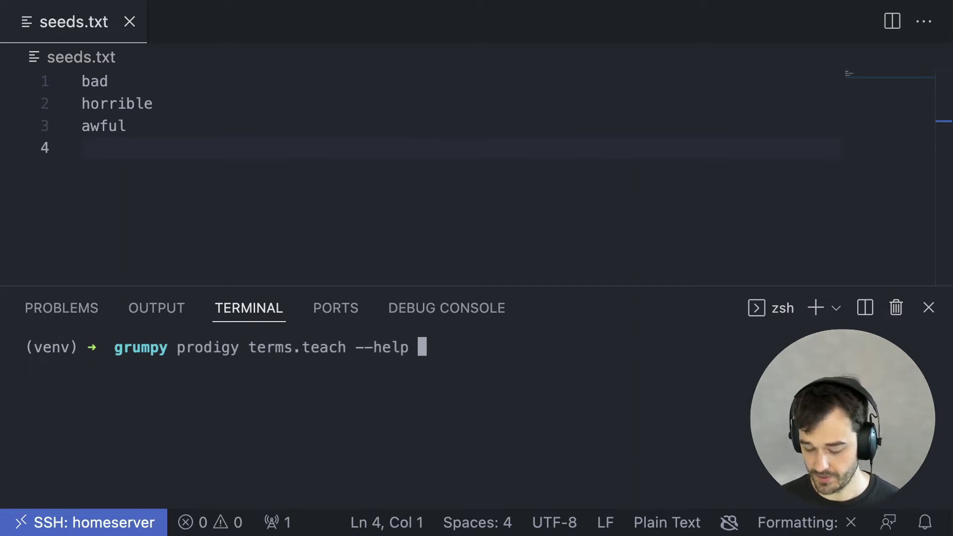
key("Return")
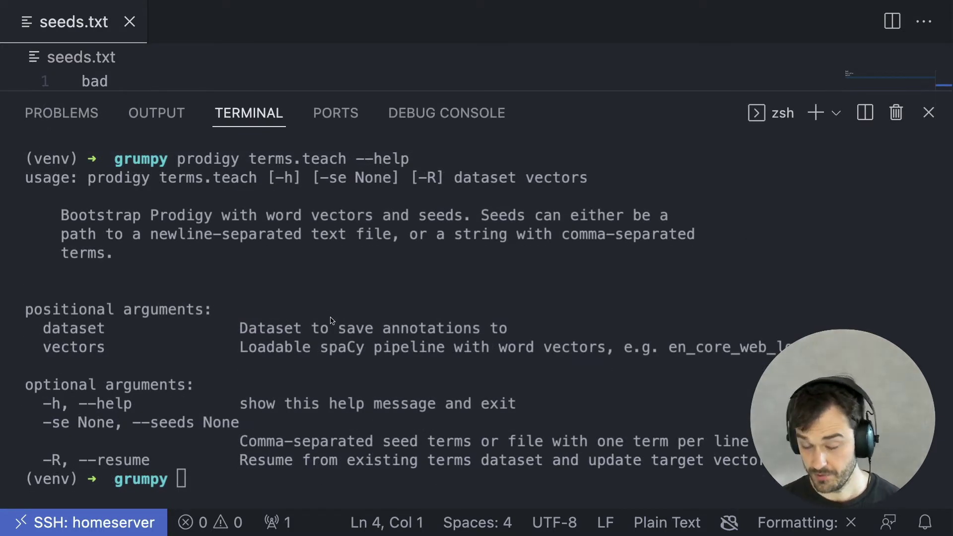
left_click_drag(19, 298, 20, 327)
left_click_drag(24, 373, 41, 353)
left_click(38, 364)
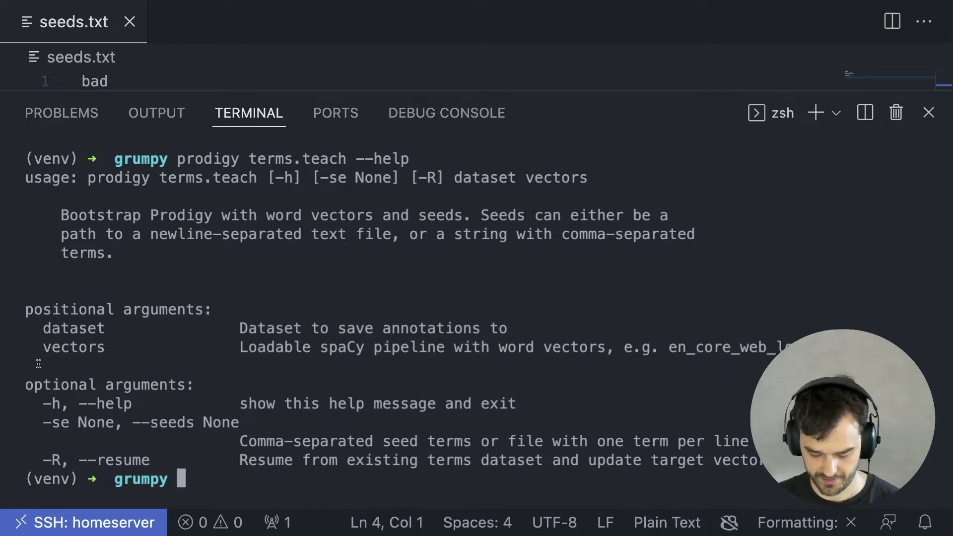
- Start the annotation server with prodigy terms.teach grumpy-terms en_core_web_md --seeds seeds.txt, shrinking the terminal to reveal the seed file
type("prodigy")
key("Right")
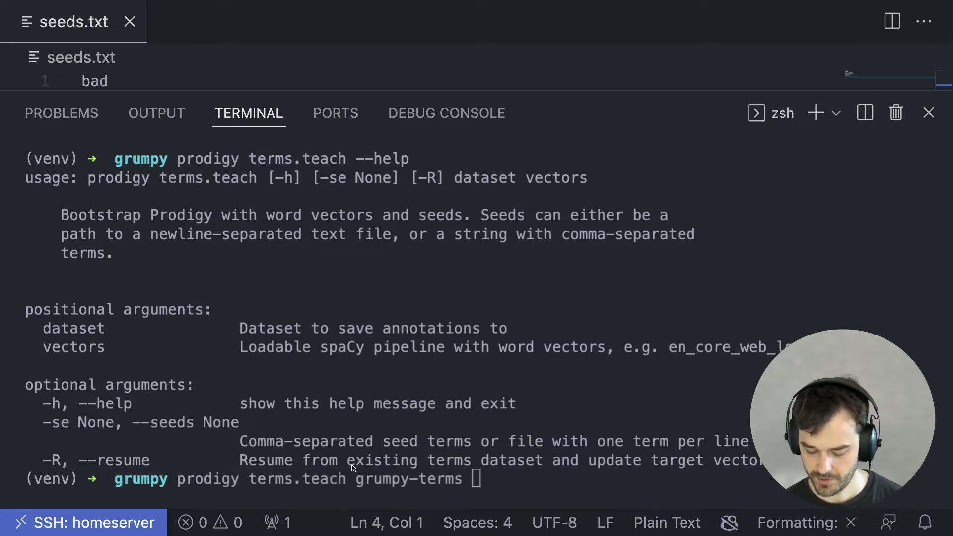
mouse_move(351, 465)
left_mouse_down()
mouse_move(474, 509)
mouse_move(387, 465)
mouse_move(349, 458)
left_mouse_up()
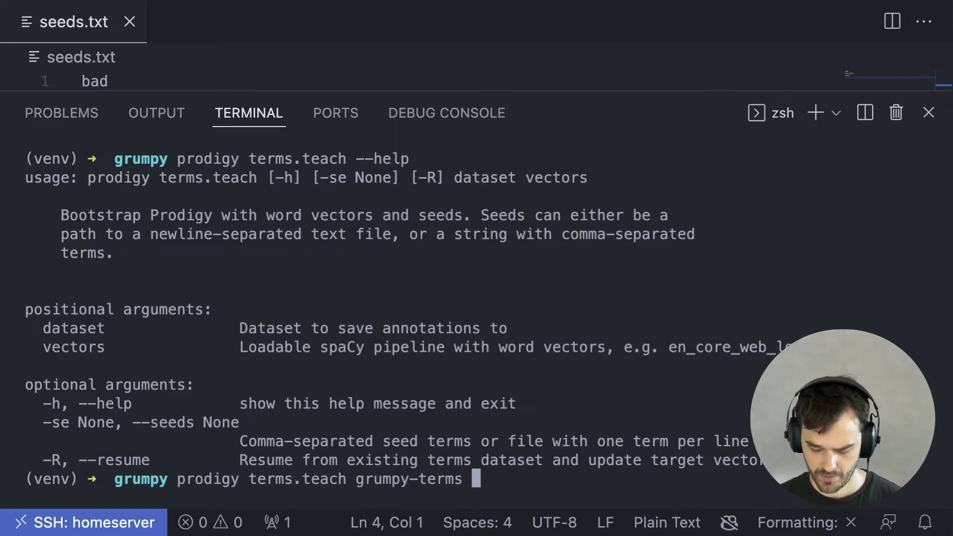
type("en_core_web_md")
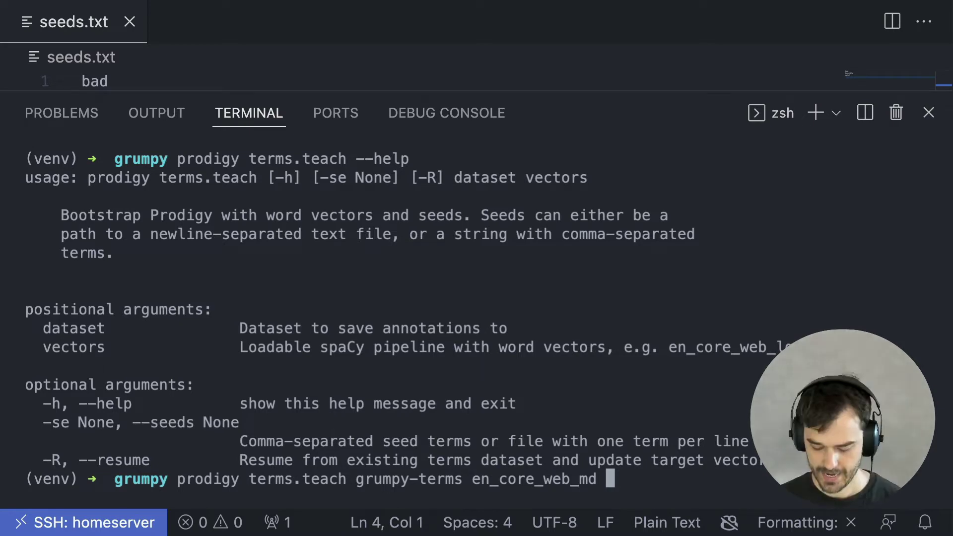
type("--")
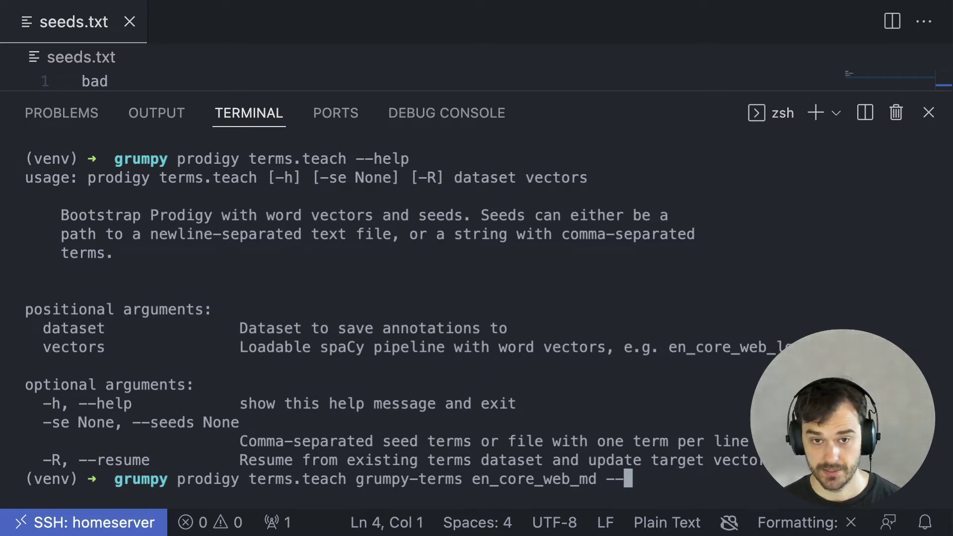
type("seeds")
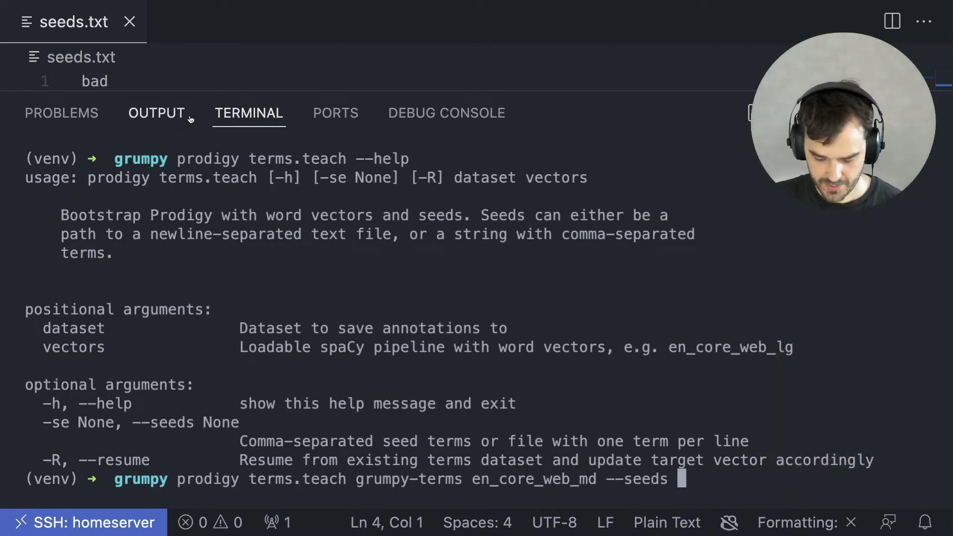
left_click_drag(193, 95, 194, 173)
type("seeds.txt")
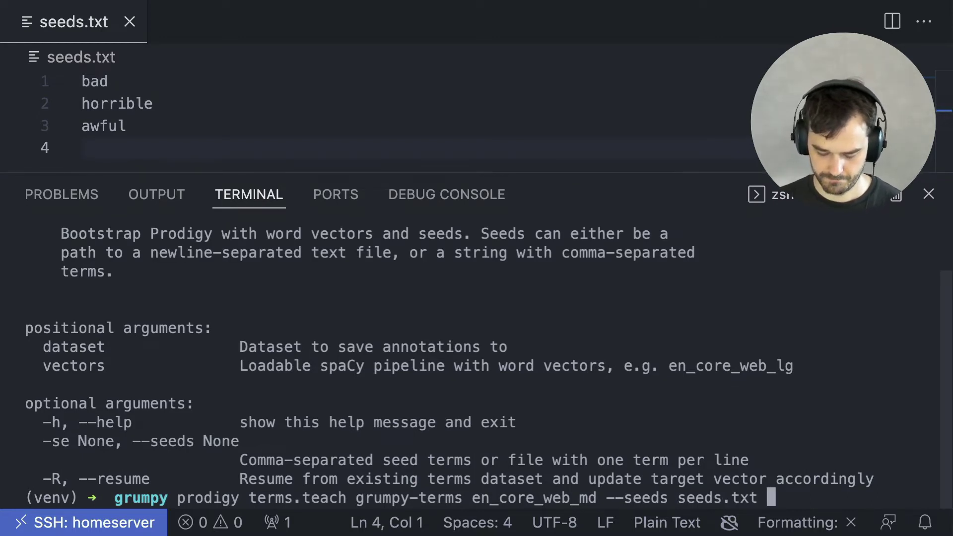
key("Return")
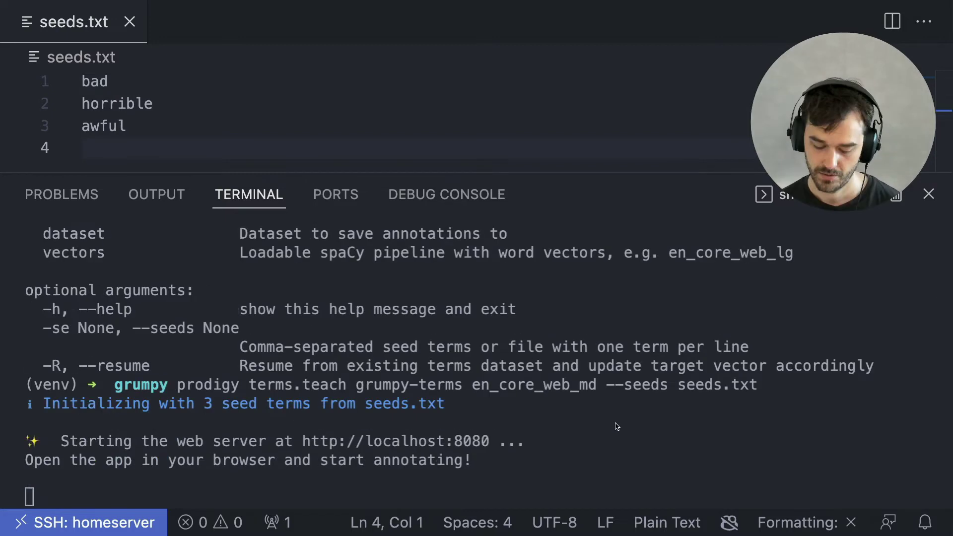
mouse_move(297, 423)
left_mouse_down()
mouse_move(297, 458)
mouse_move(534, 472)
mouse_move(405, 425)
mouse_move(257, 419)
left_mouse_up()
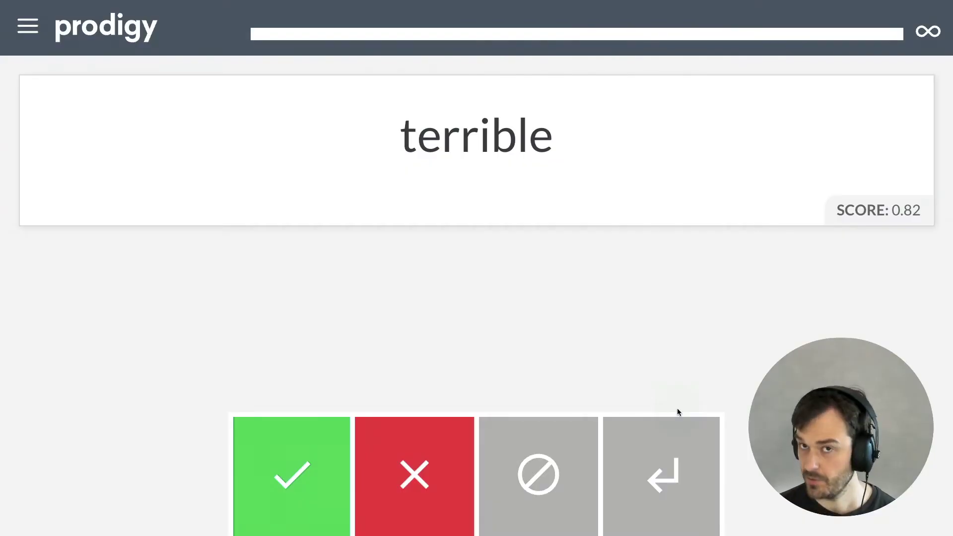
mouse_move(472, 291)
left_mouse_down()
mouse_move(468, 171)
mouse_move(476, 184)
left_mouse_up()
left_click_drag(276, 341, 276, 396)
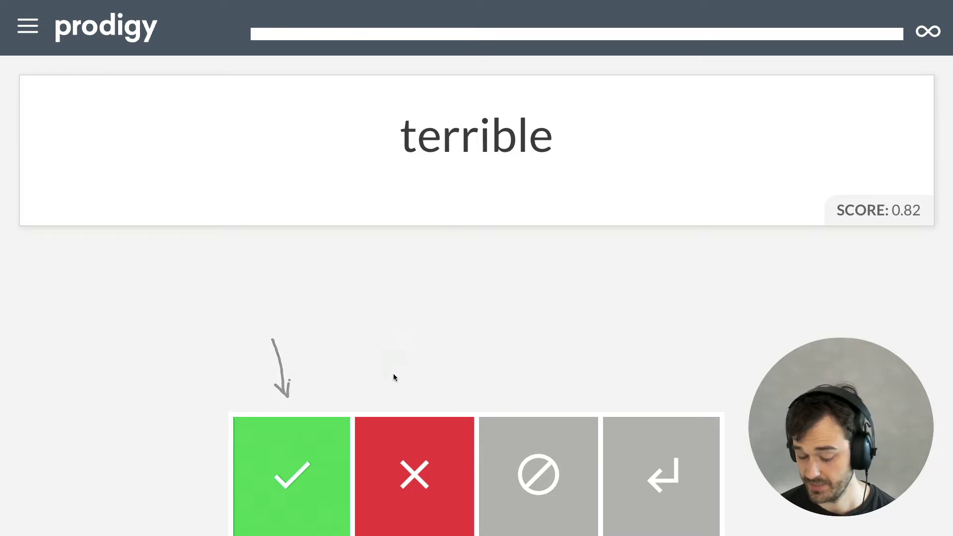
left_click_drag(398, 337, 396, 400)
left_click_drag(540, 335, 533, 402)
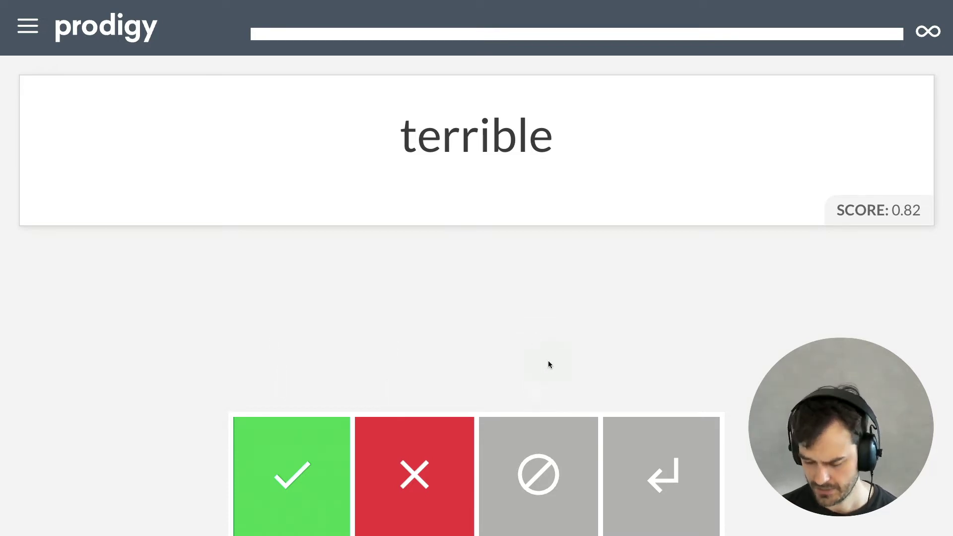
mouse_move(898, 138)
left_mouse_down()
mouse_move(893, 189)
mouse_move(907, 186)
mouse_move(887, 229)
mouse_move(934, 205)
mouse_move(876, 193)
mouse_move(885, 187)
left_mouse_up()
left_click_drag(384, 190, 561, 171)
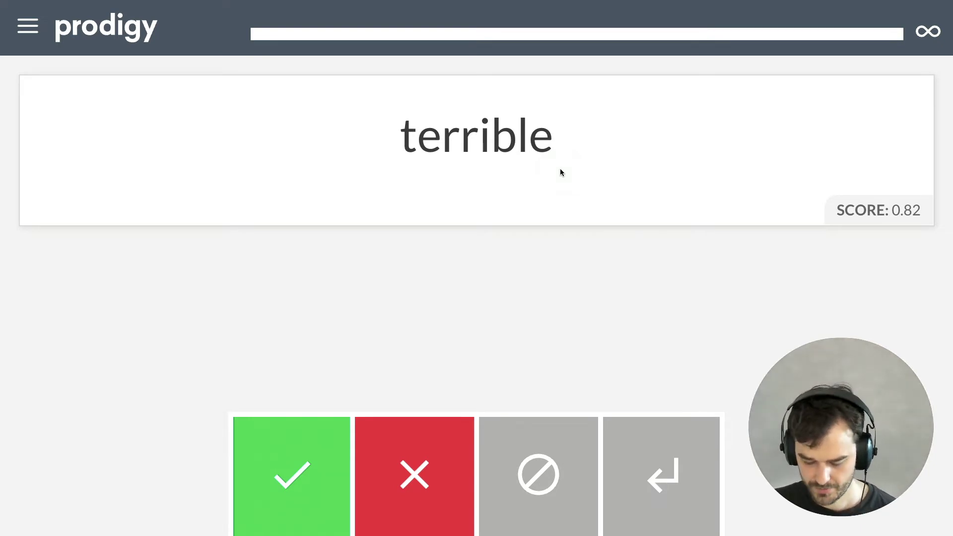
- In the Prodigy web app, accept the suggested terms "terrible", "aweful" and "terible"
key("a")
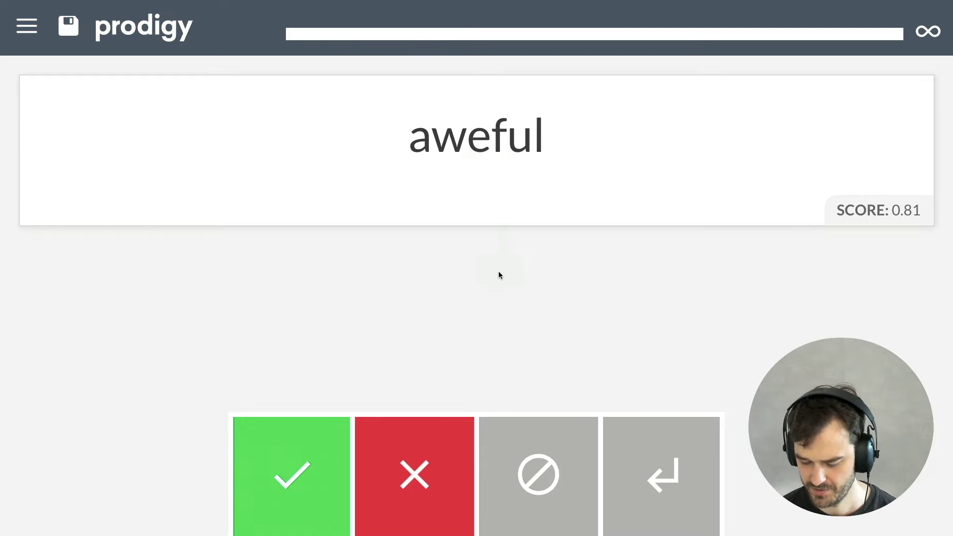
mouse_move(505, 287)
left_mouse_down()
mouse_move(560, 266)
mouse_move(565, 292)
left_mouse_up()
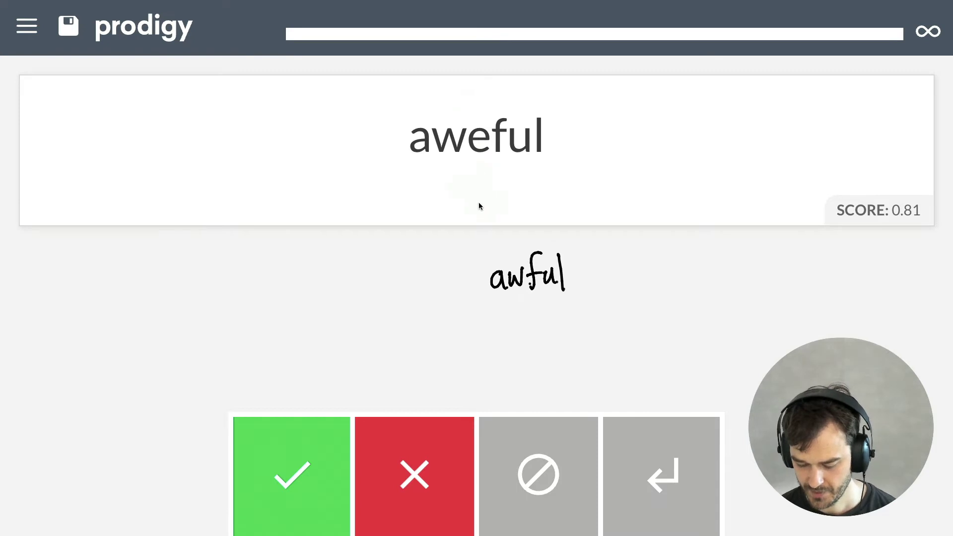
left_click_drag(479, 212, 477, 168)
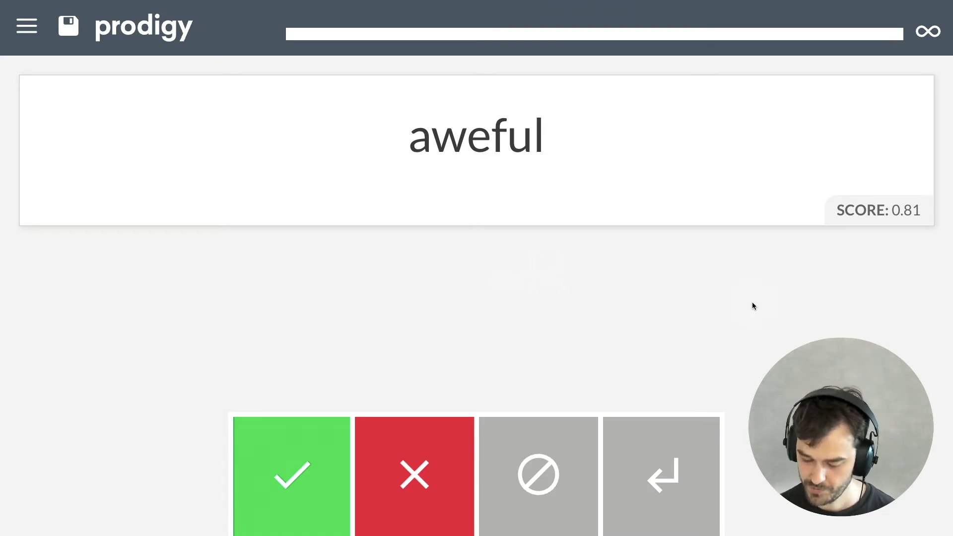
key("a")
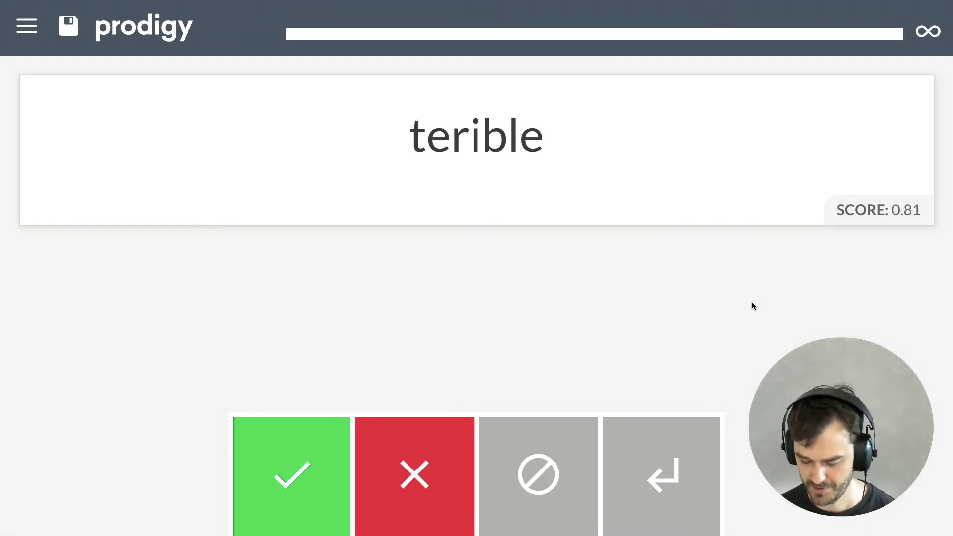
key("a")
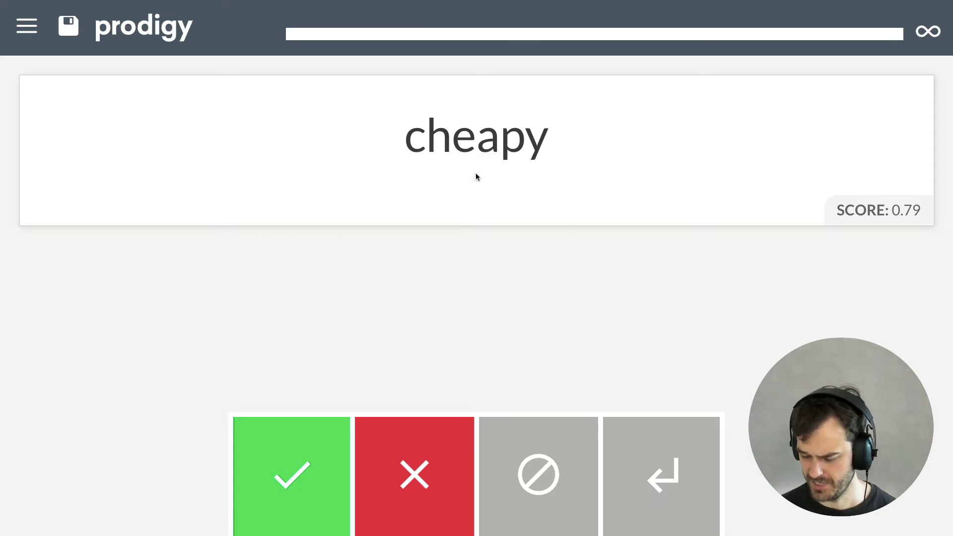
- Reject the suggested term "cheapy" and accept "icky" and "digusting"
key("x")
key("x")
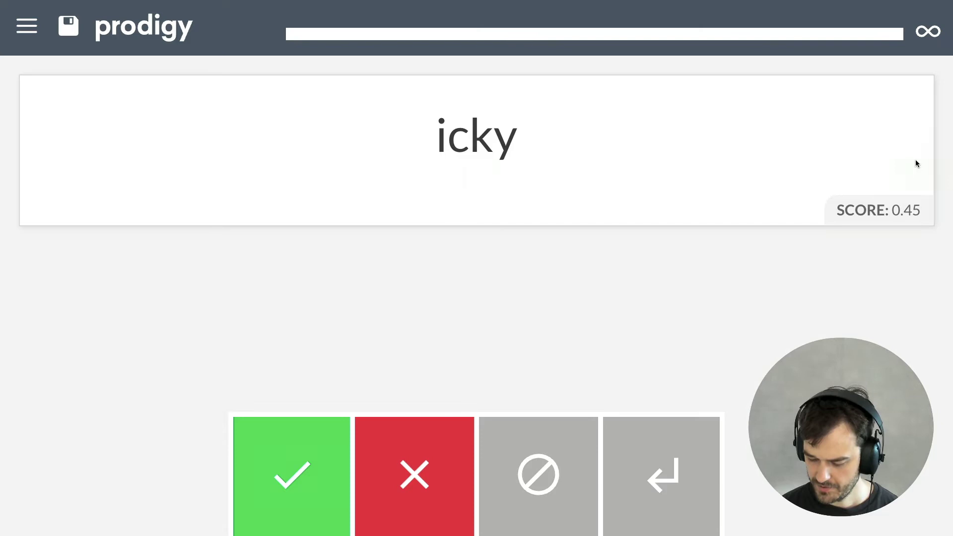
left_click_drag(906, 136, 900, 193)
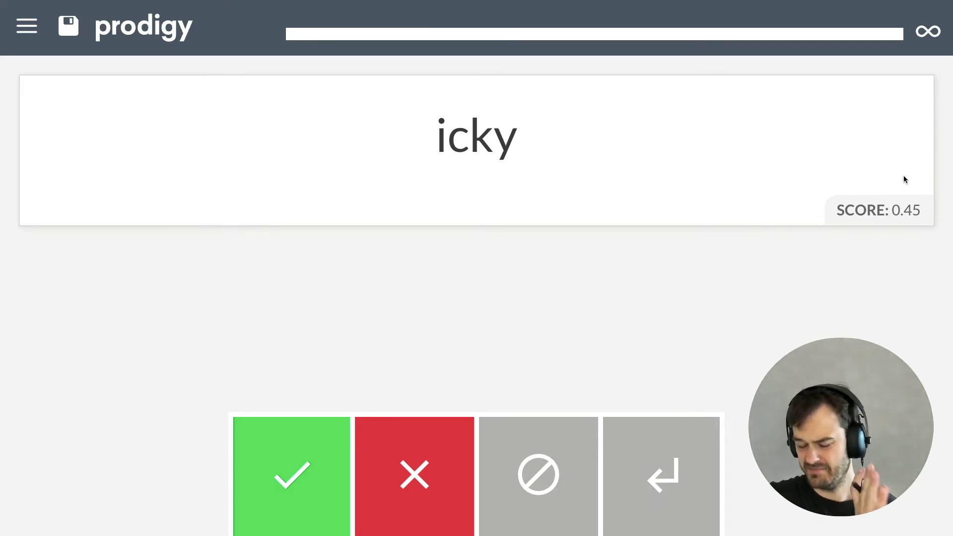
key("a")
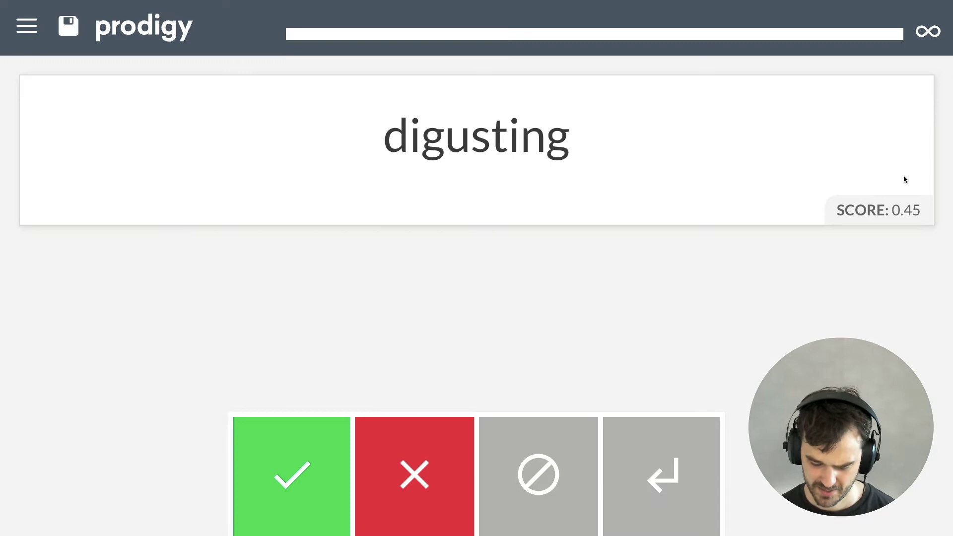
key("a")
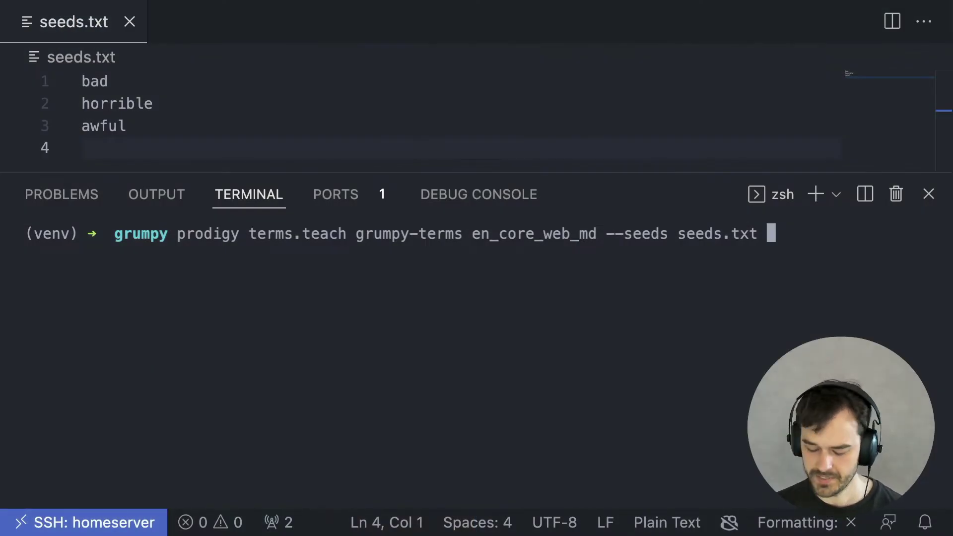
- Restart the terms.teach annotation server for grumpy-terms with the inline seeds "hate,complain,dislike" instead of the seeds file
key("BackSpace")
key("BackSpace")
key("BackSpace")
key("BackSpace")
key("BackSpace")
key("BackSpace")
key("BackSpace")
key("BackSpace")
key("BackSpace")
key("BackSpace")
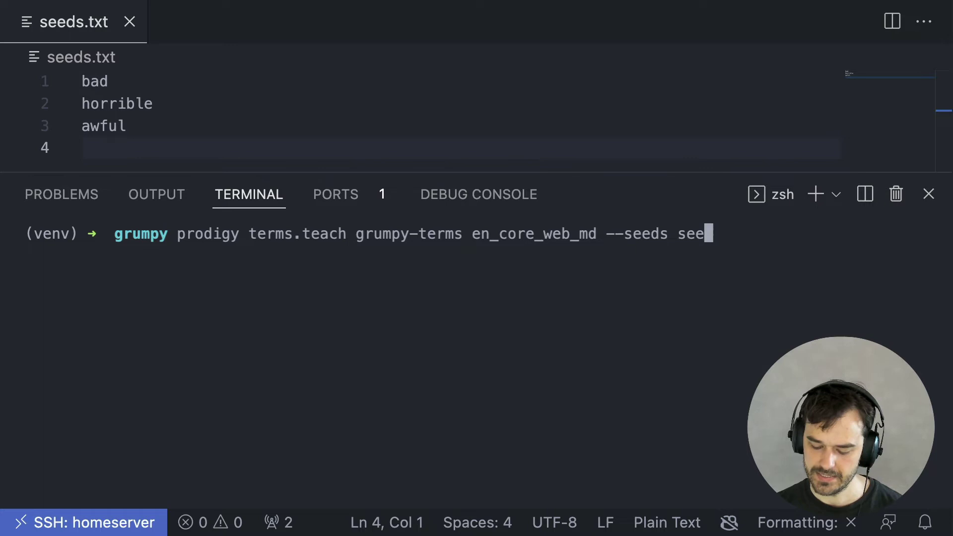
type("\"")
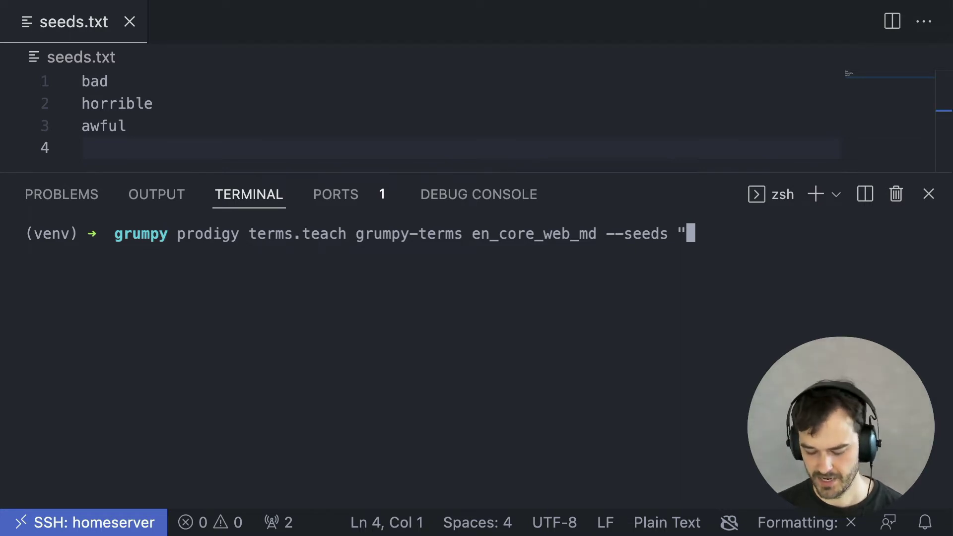
type("hate,")
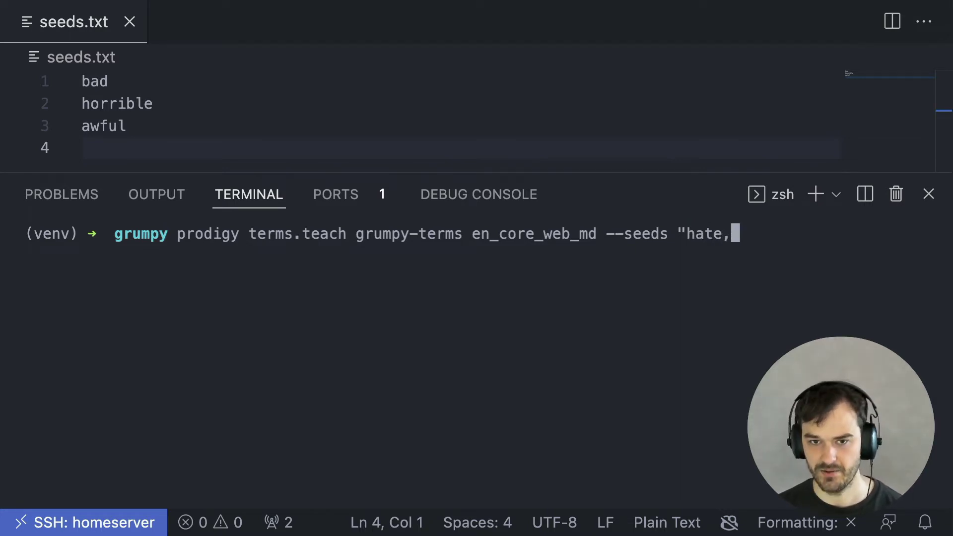
type("c")
type("omplain")
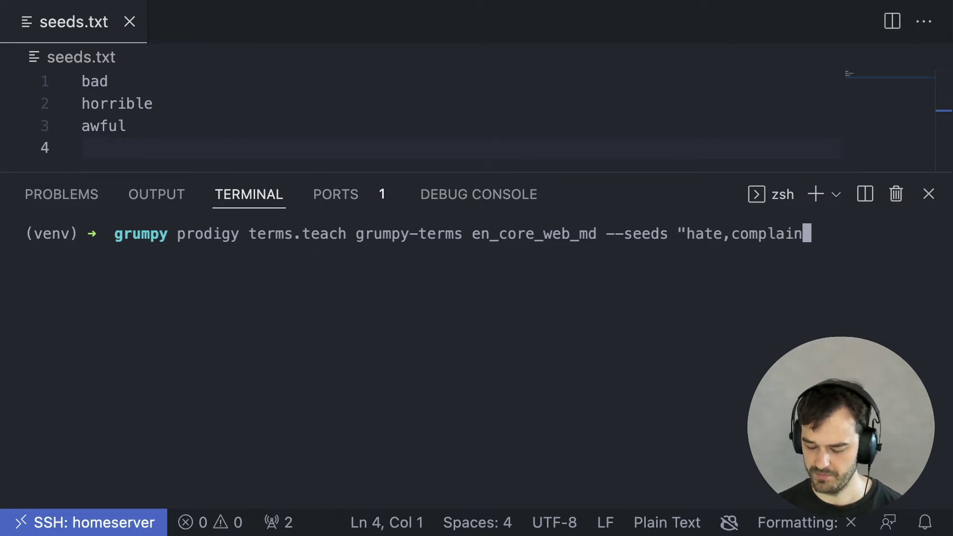
type(",dislike\"")
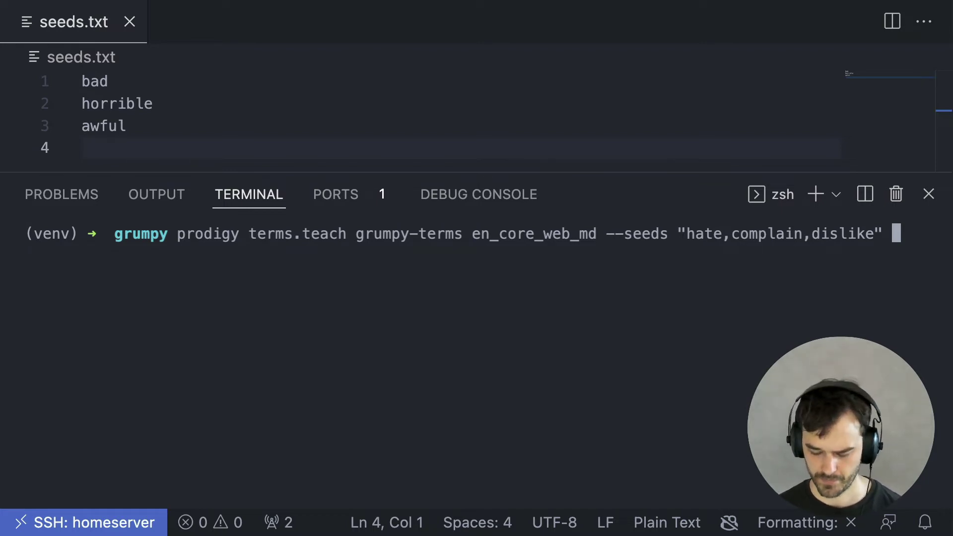
key("Return")
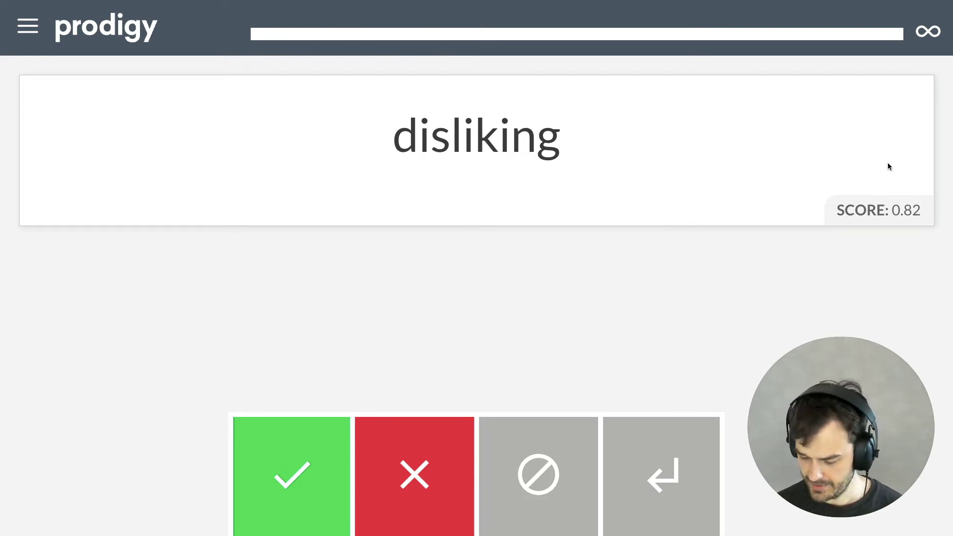
- In the Prodigy web app, accept the suggested terms from "disliking" through "despises", including "bemoaning", "hating", "bother" and "abhors"
key("a")
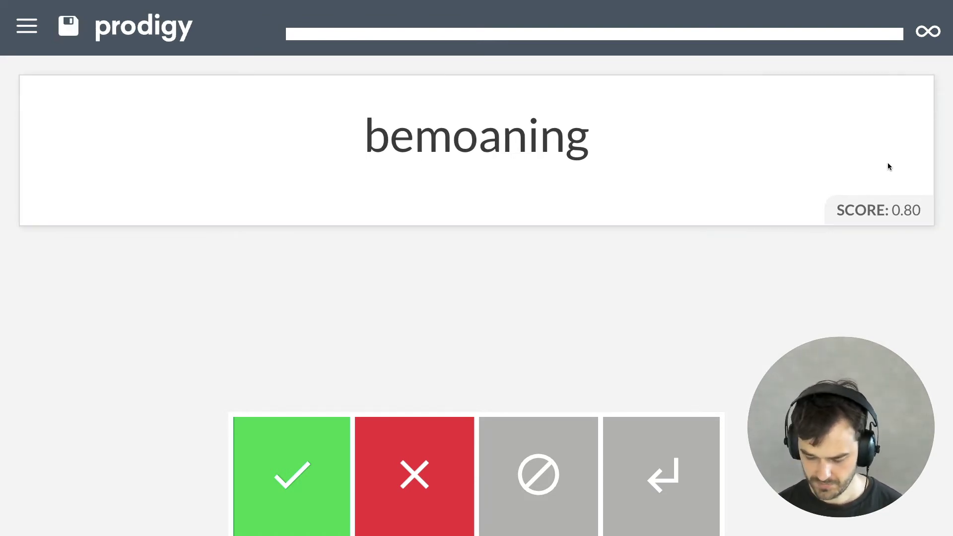
key("a")
key("a")
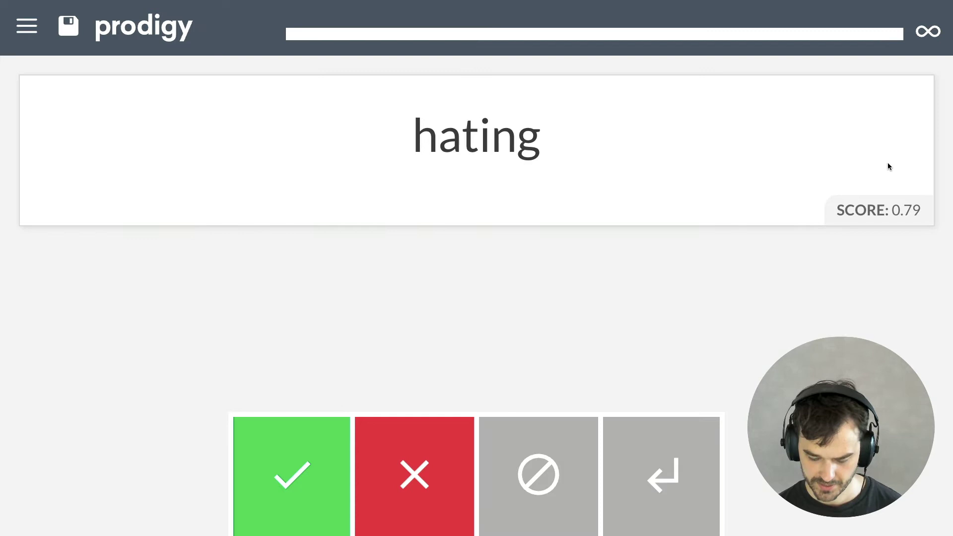
key("a")
key("a")
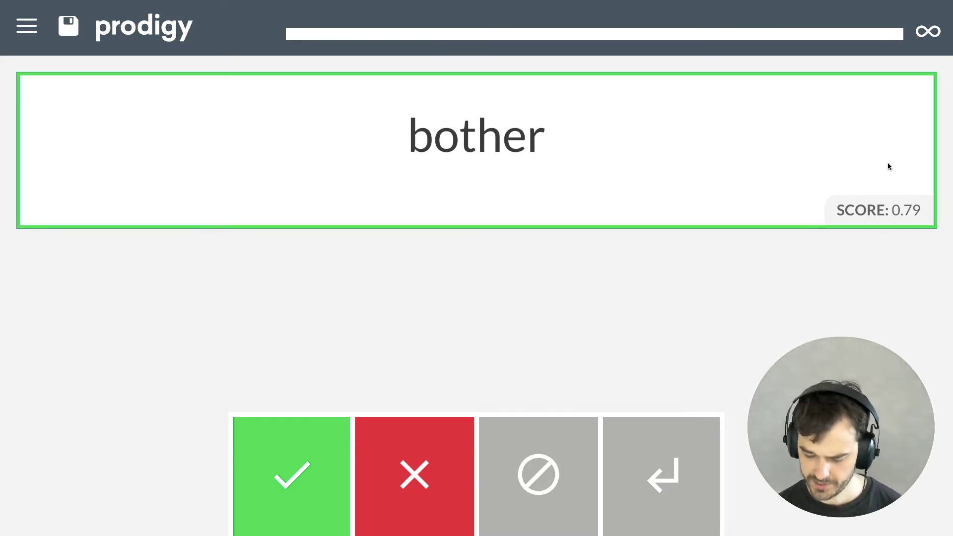
key("a")
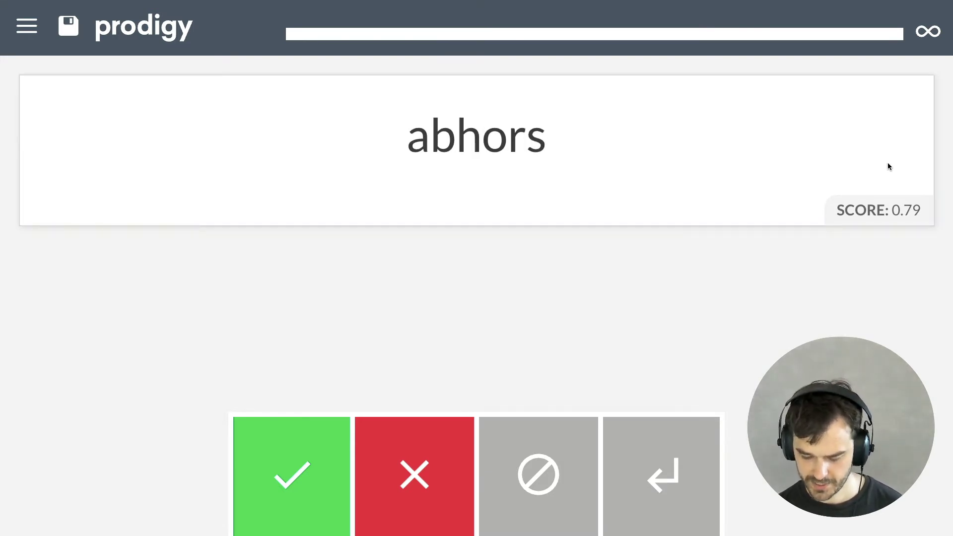
key("a")
key("a")
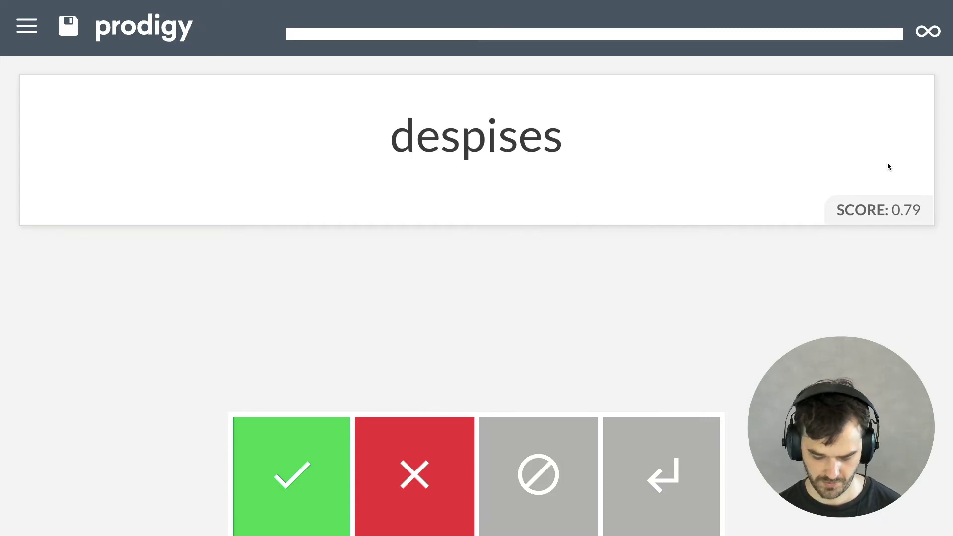
key("a")
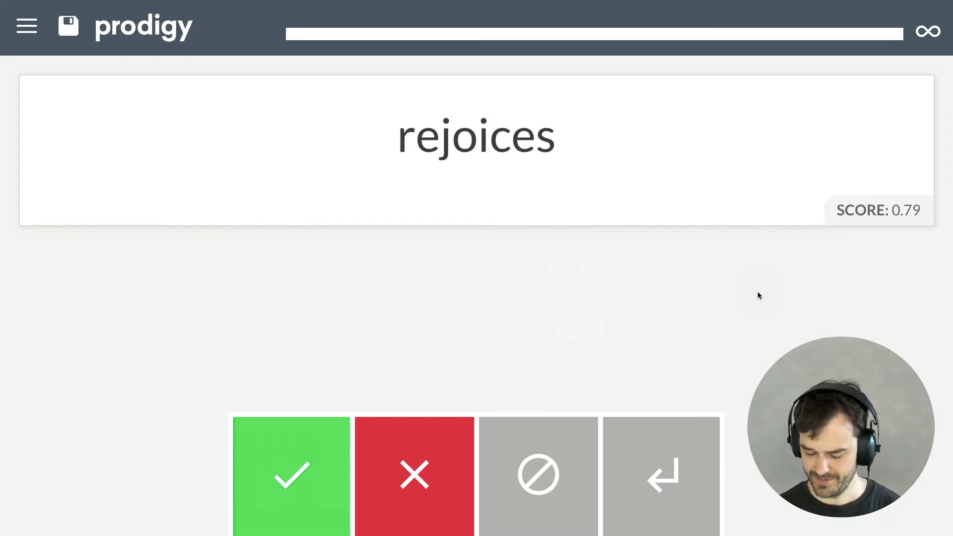
mouse_move(475, 242)
left_mouse_down()
mouse_move(478, 170)
mouse_move(486, 177)
left_mouse_up()
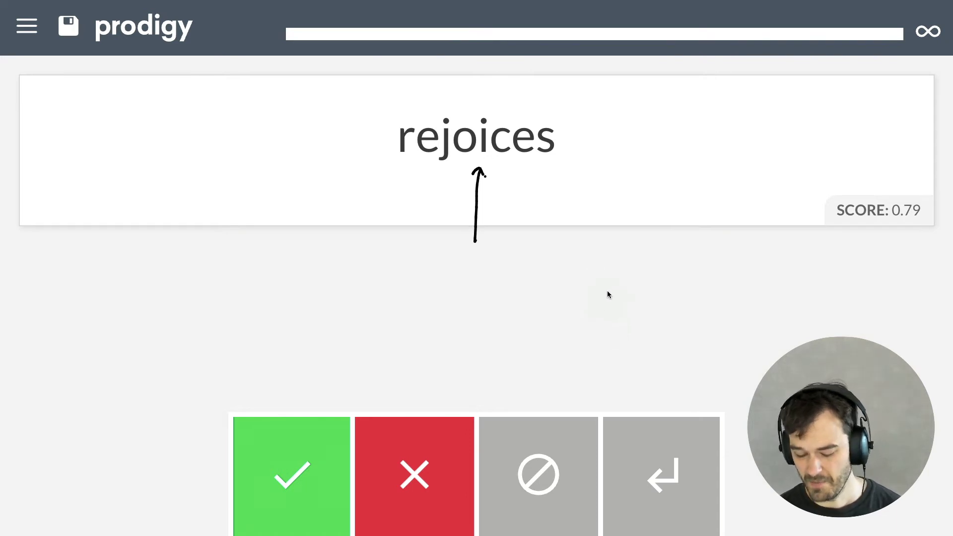
mouse_move(436, 272)
left_mouse_down()
mouse_move(434, 301)
mouse_move(491, 294)
left_mouse_up()
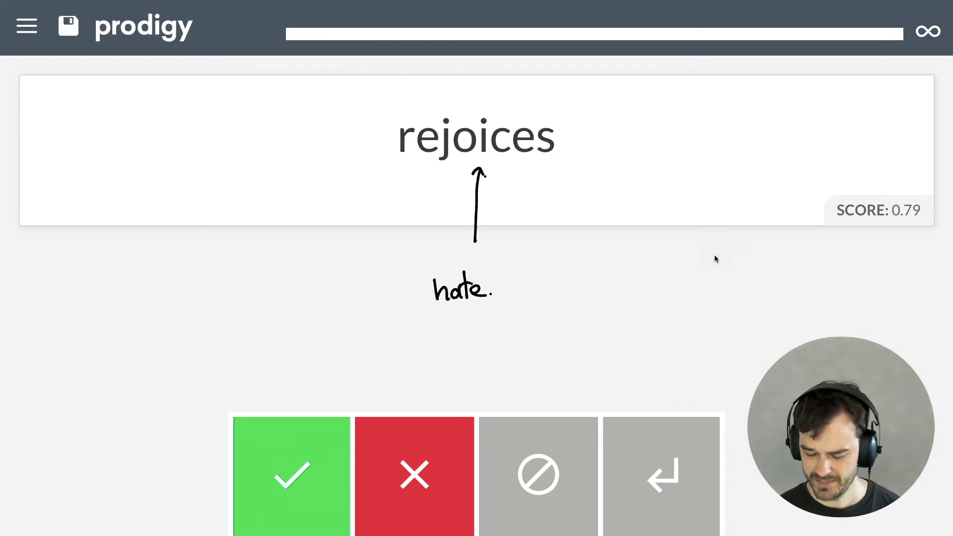
mouse_move(678, 256)
left_mouse_down()
mouse_move(677, 277)
mouse_move(709, 288)
left_mouse_up()
mouse_move(671, 329)
left_mouse_down()
mouse_move(665, 341)
mouse_move(682, 342)
mouse_move(723, 327)
left_mouse_up()
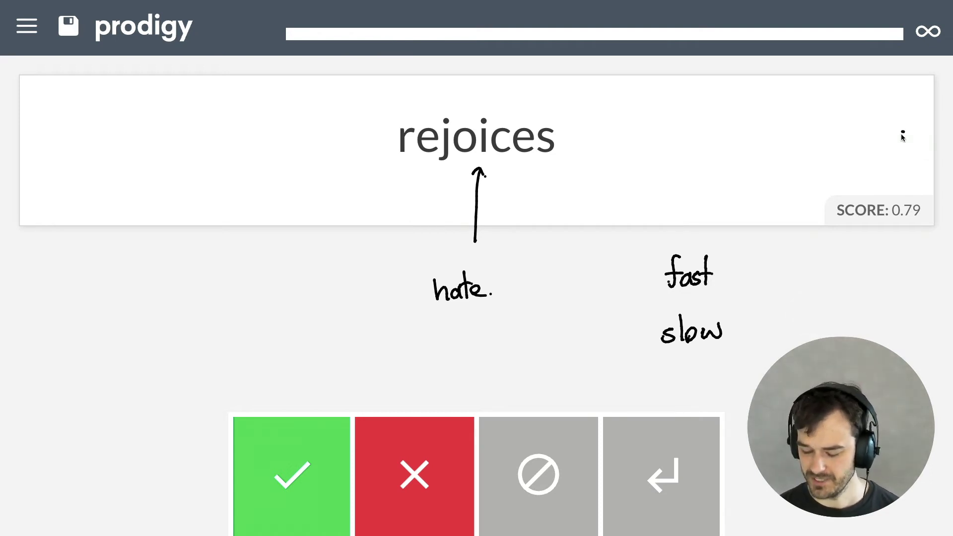
left_click_drag(902, 132, 903, 194)
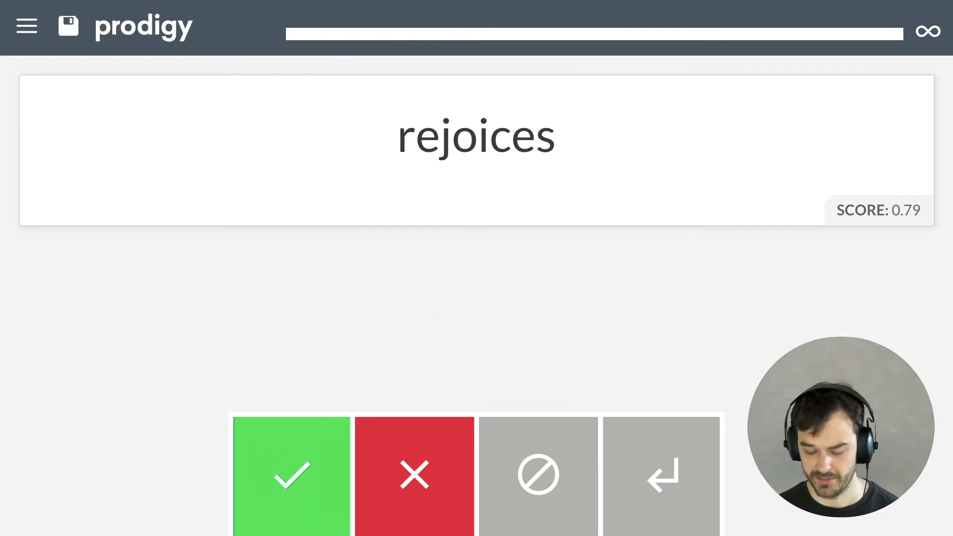
- Reject the suggested term "rejoices", accept "scorns", and save the annotations to the dataset
key("x")
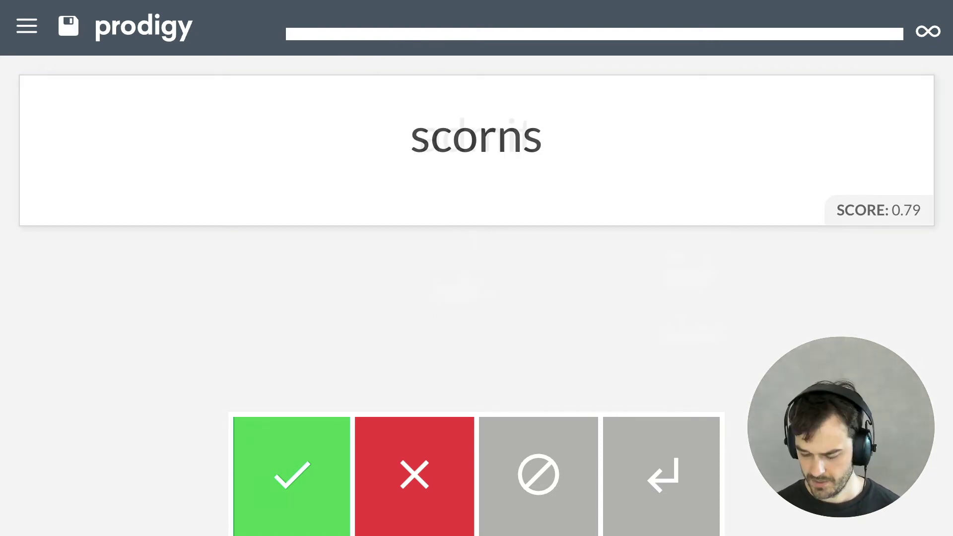
key("a")
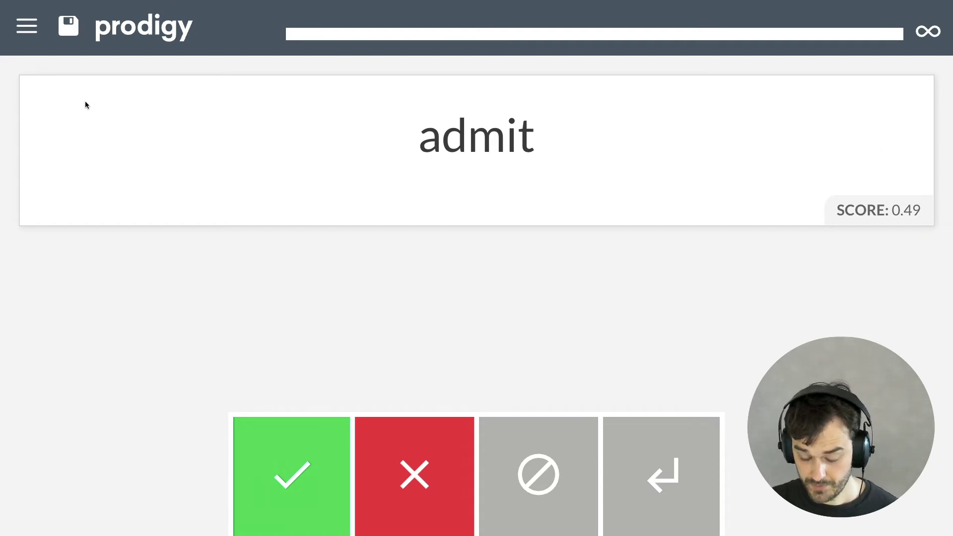
left_click(69, 26)
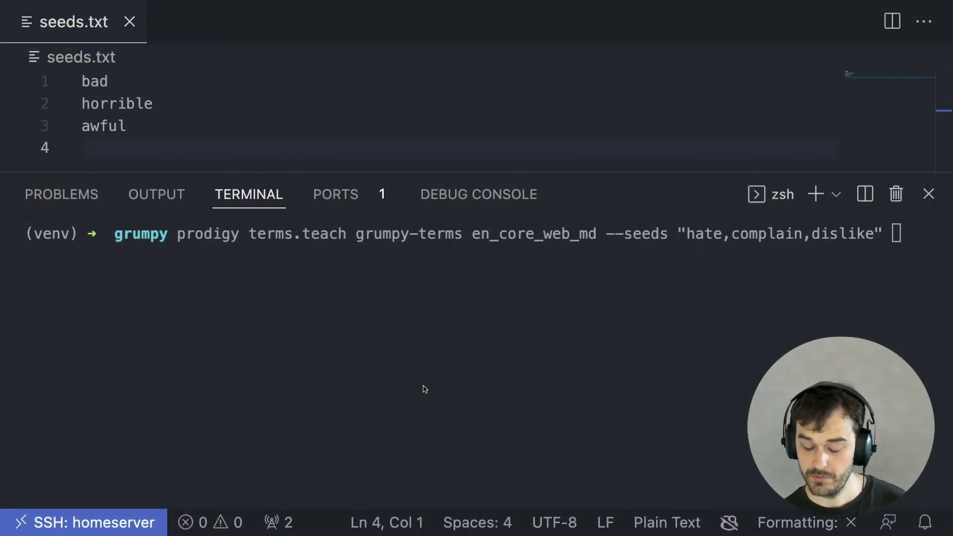
- Restart the annotation server with prodigy terms.teach grumpy-terms en_core_web_md --resume, dropping the seeds option
mouse_move(351, 219)
left_mouse_down()
mouse_move(348, 228)
mouse_move(442, 259)
mouse_move(473, 221)
mouse_move(350, 216)
left_mouse_up()
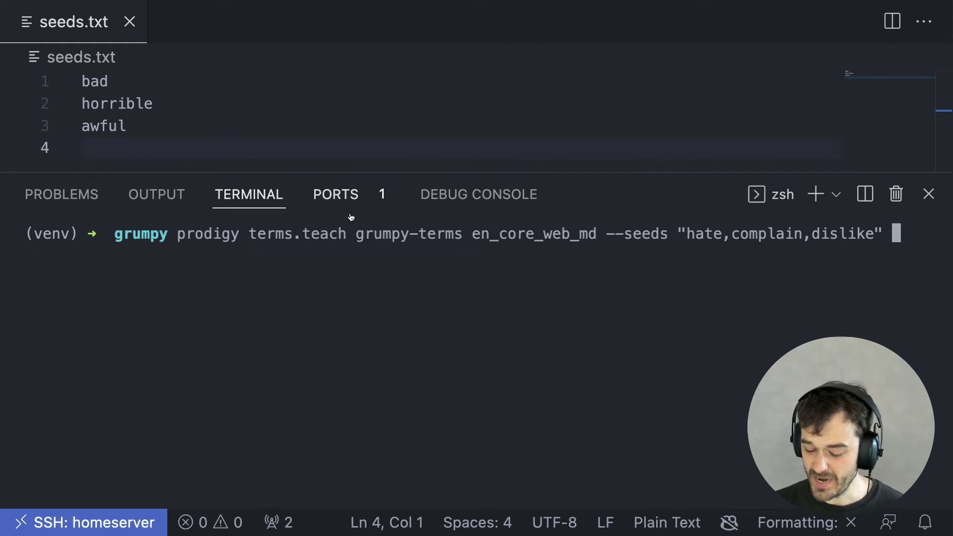
key("BackSpace")
key("BackSpace")
key("BackSpace")
key("BackSpace")
key("BackSpace")
key("BackSpace")
key("BackSpace")
key("BackSpace")
key("BackSpace")
key("BackSpace")
key("BackSpace")
key("BackSpace")
key("BackSpace")
key("BackSpace")
key("BackSpace")
key("BackSpace")
key("BackSpace")
key("BackSpace")
key("BackSpace")
key("BackSpace")
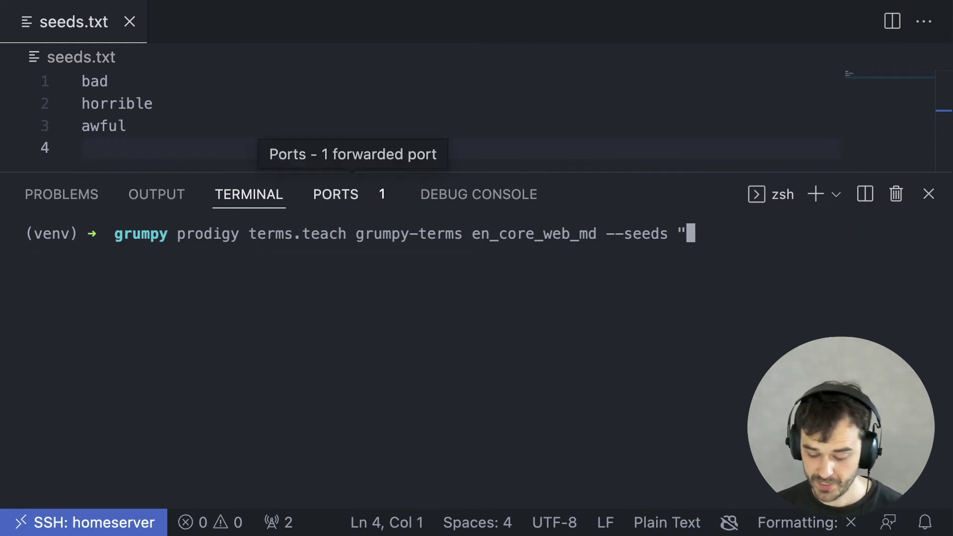
key("BackSpace")
key("BackSpace")
key("BackSpace")
key("BackSpace")
key("BackSpace")
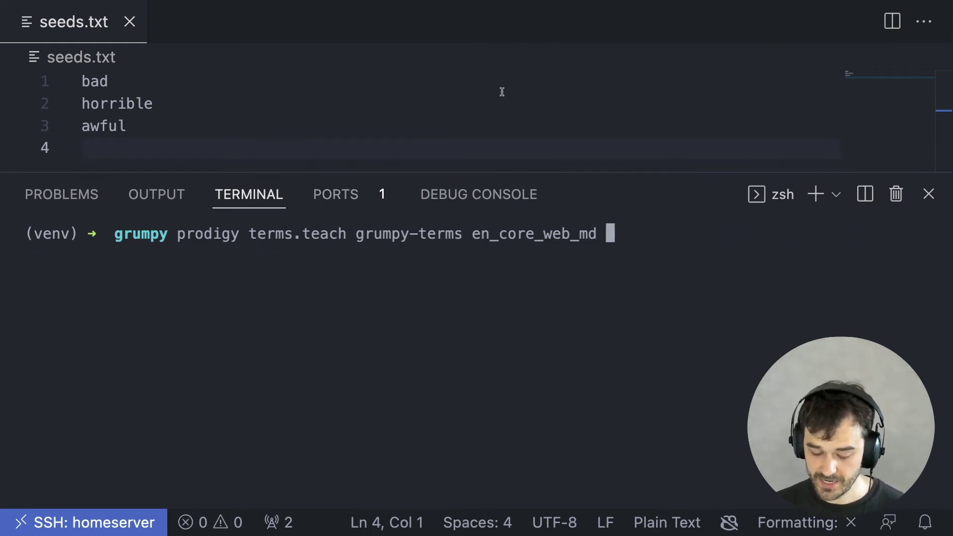
type("--resume")
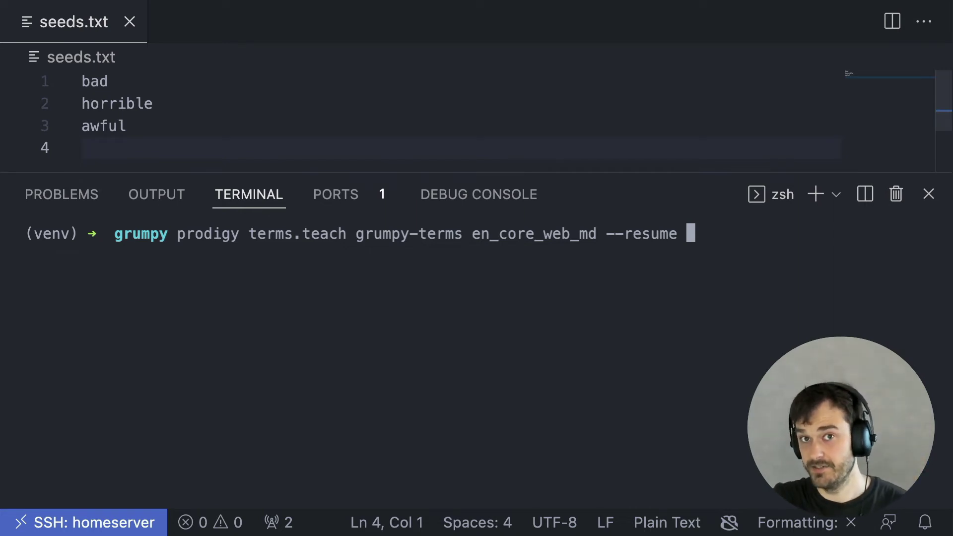
key("Return")
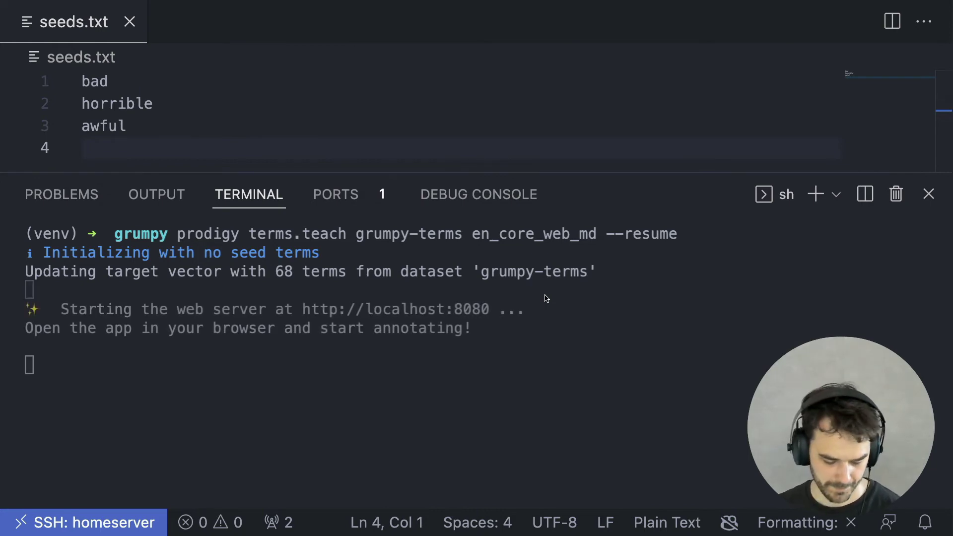
- Load the resumed session in the Prodigy web app, accept "worse", and reject "happened" and "worried"
key("alt+Tab")
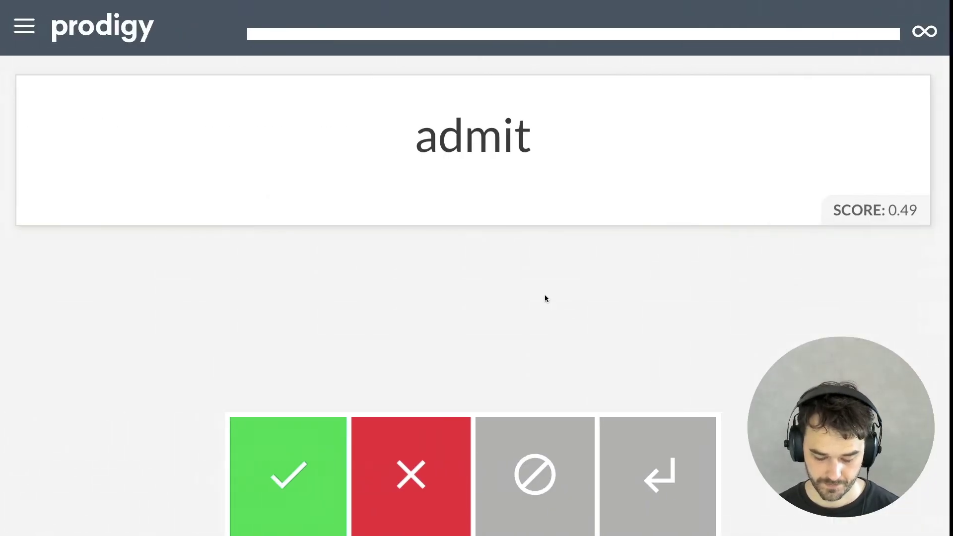
key("x")
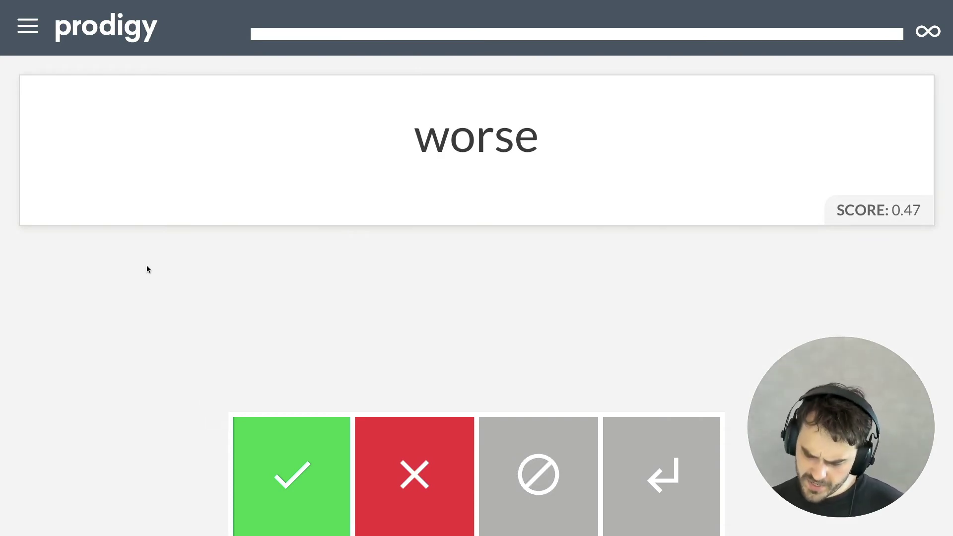
key("a")
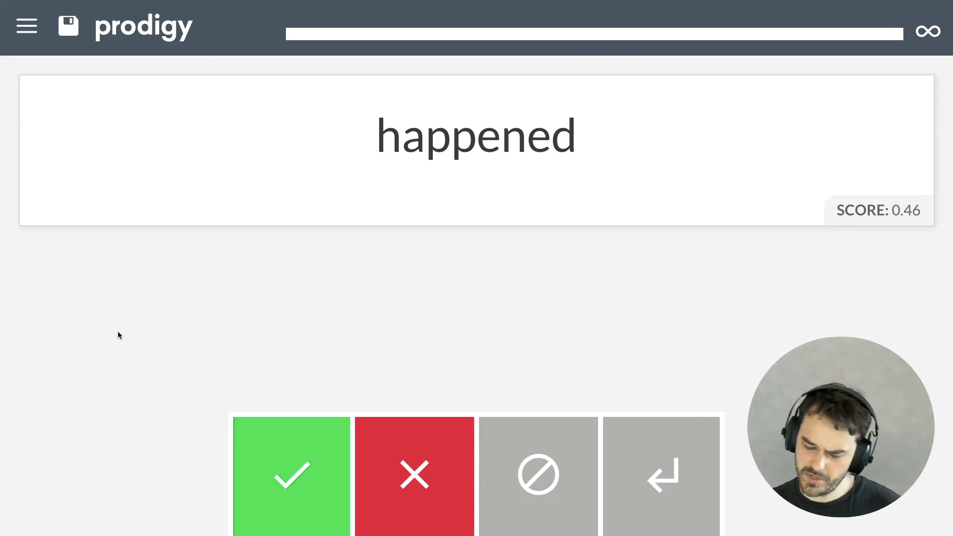
key("x")
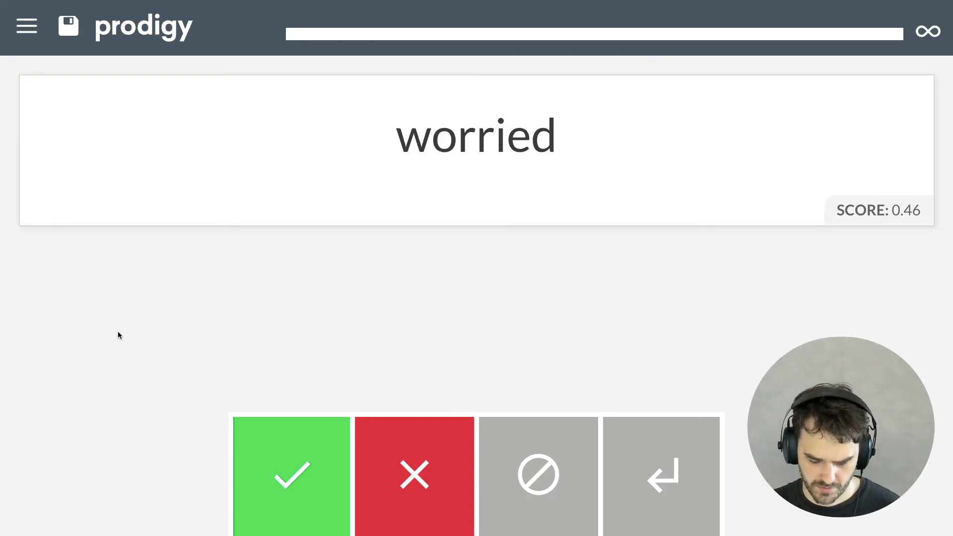
key("x")
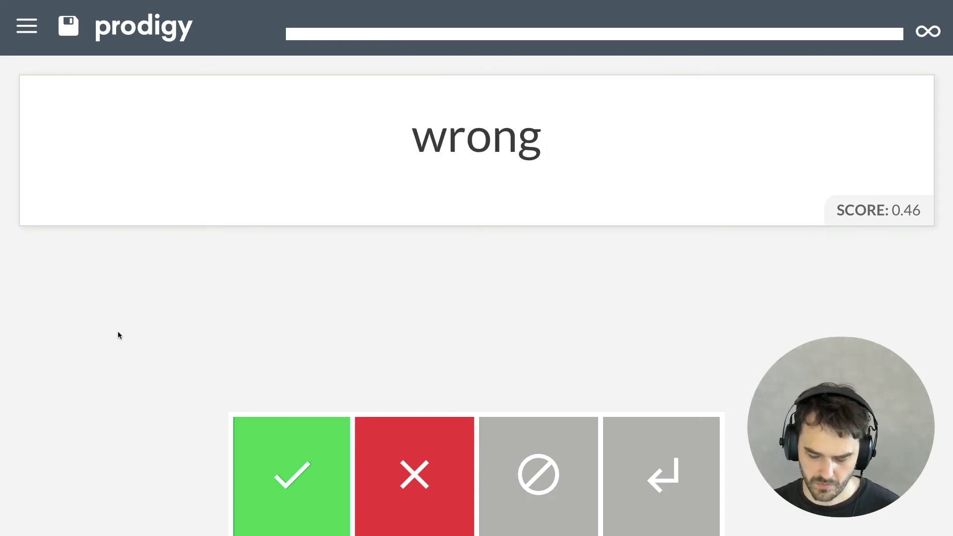
- Reject the run of suggested terms starting with "wrong", "awfull" and "annoying", up to "embarrassing"
key("x")
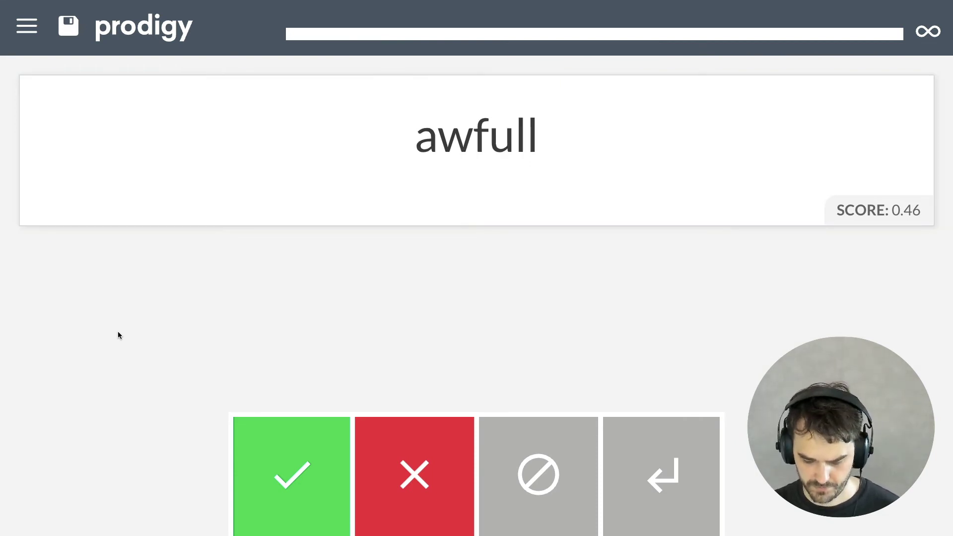
key("x")
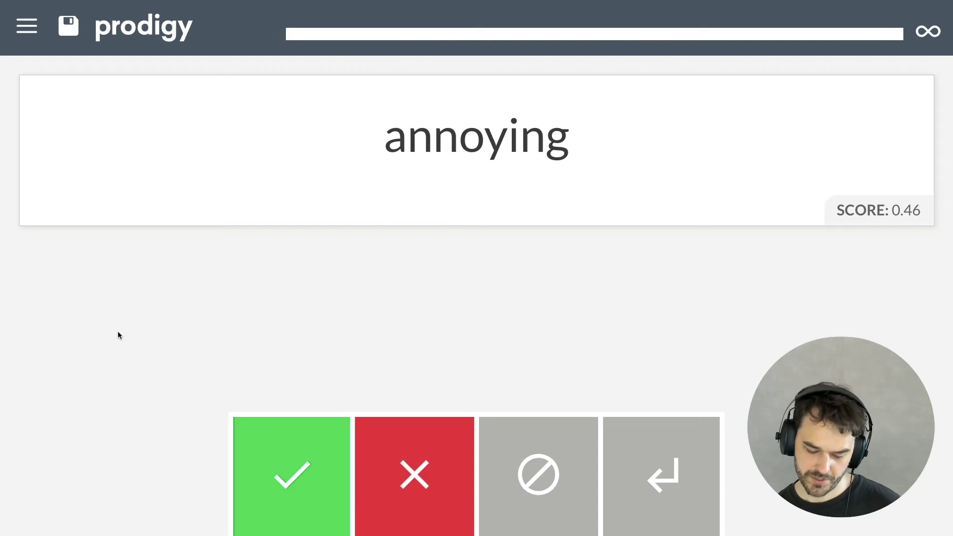
key("x")
key("x")
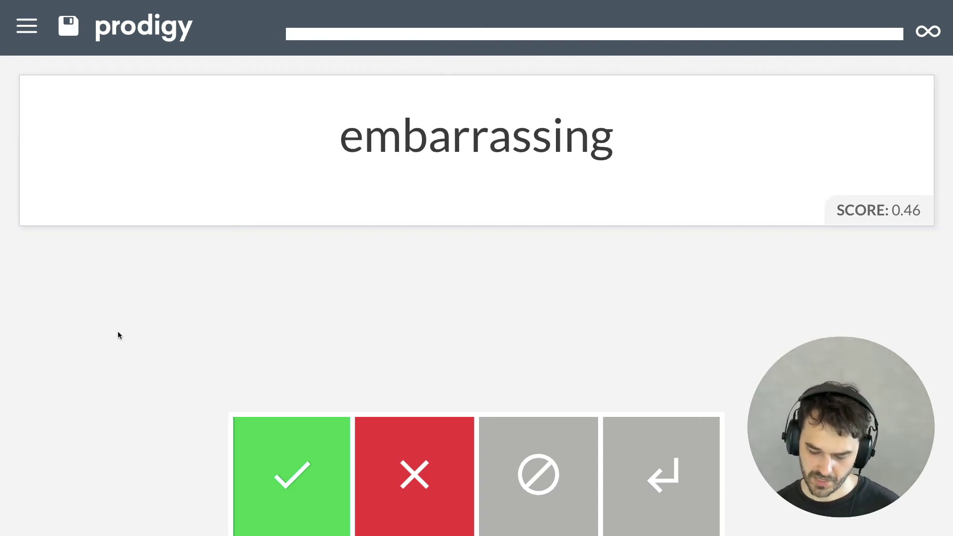
- Accept "embarrassing", "humiliating" and the suggestions up to "wasent", and save the annotations to the dataset
key("a")
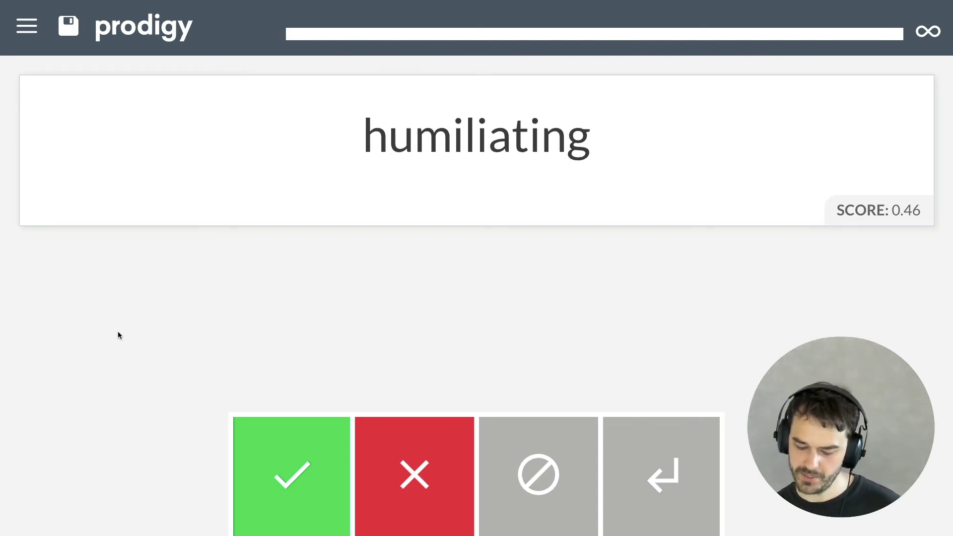
key("a")
key("a")
key("a")
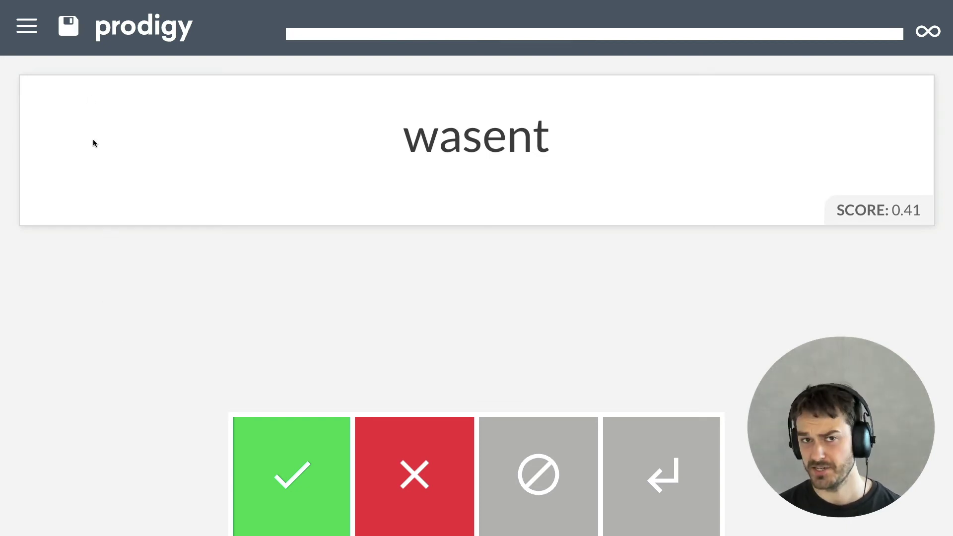
left_click(69, 30)
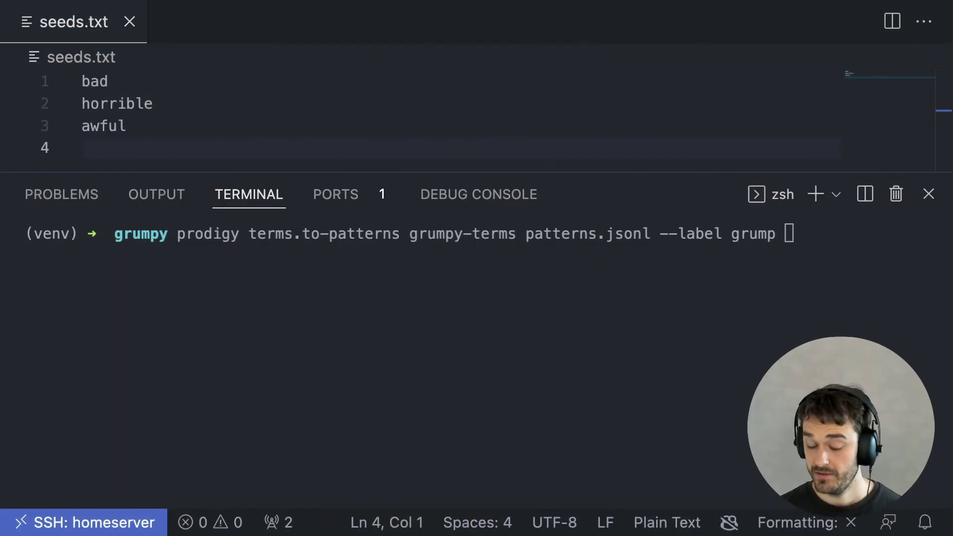
left_click_drag(470, 334, 472, 251)
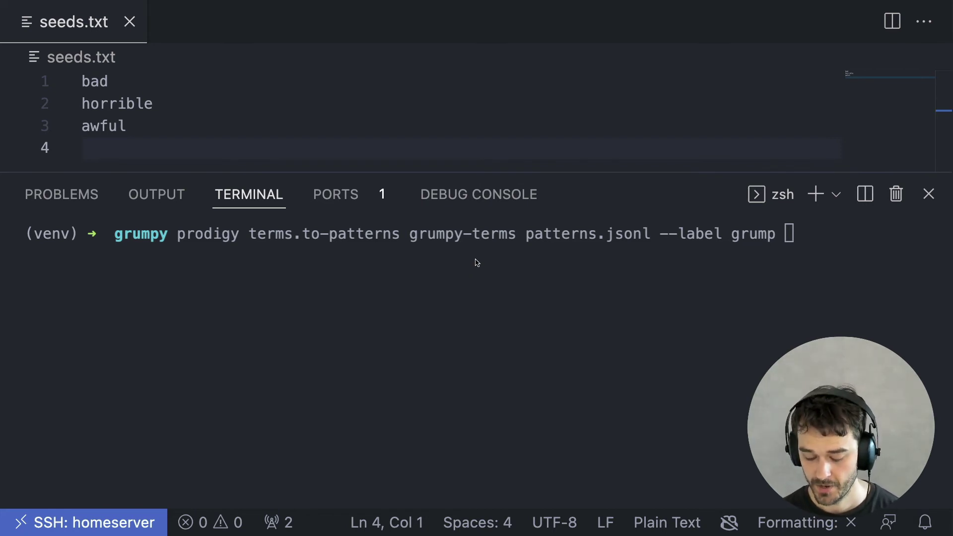
left_click_drag(279, 290, 275, 251)
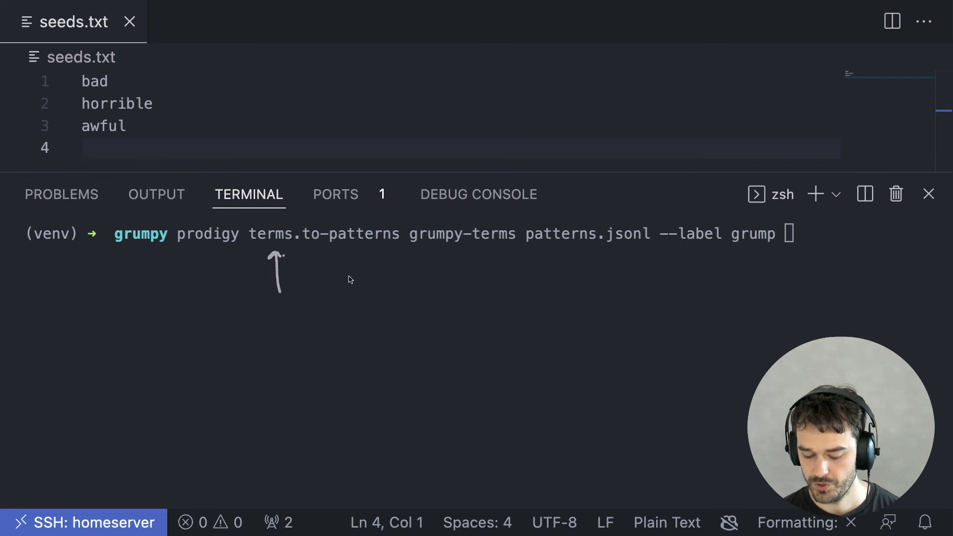
left_click_drag(344, 290, 345, 248)
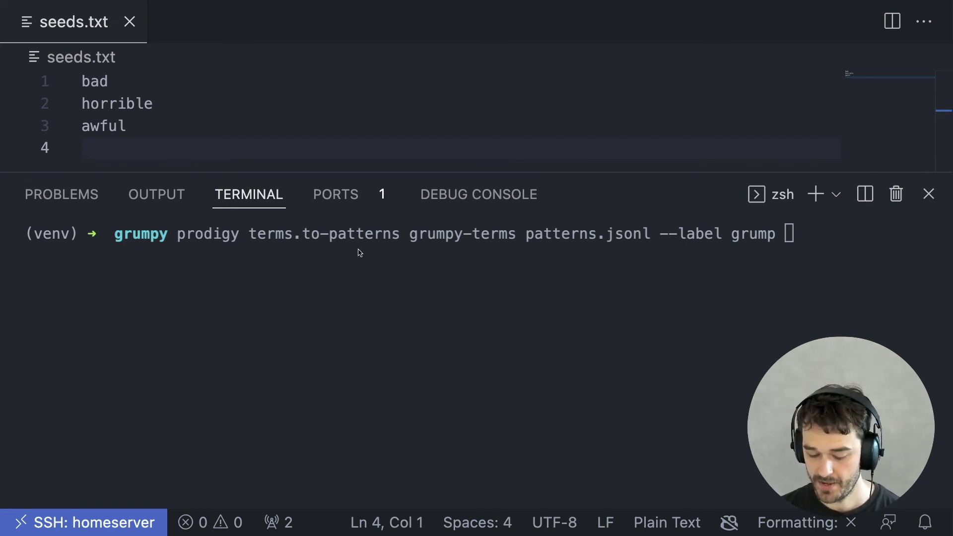
mouse_move(519, 218)
left_mouse_down()
mouse_move(520, 264)
mouse_move(659, 267)
mouse_move(660, 212)
mouse_move(511, 209)
left_mouse_up()
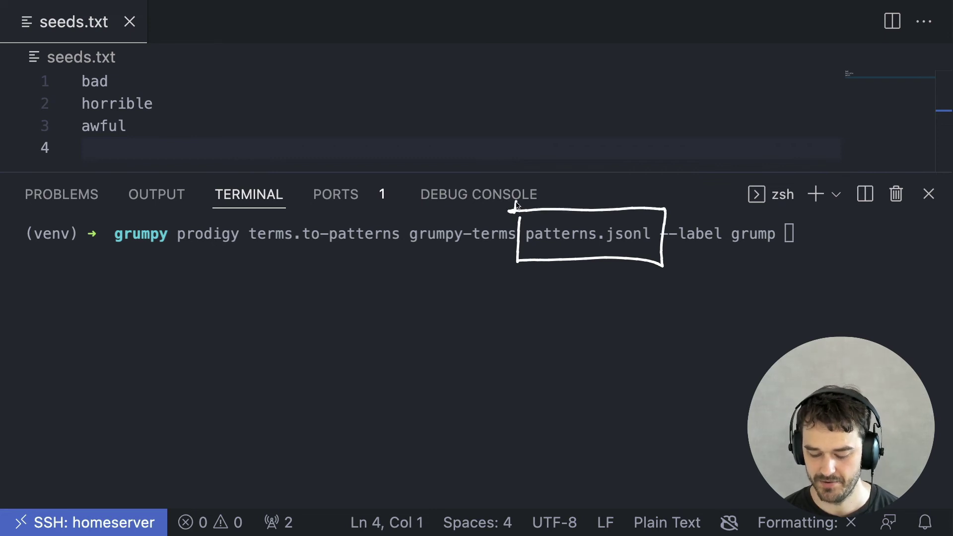
mouse_move(732, 309)
left_mouse_down()
mouse_move(750, 254)
mouse_move(759, 261)
left_mouse_up()
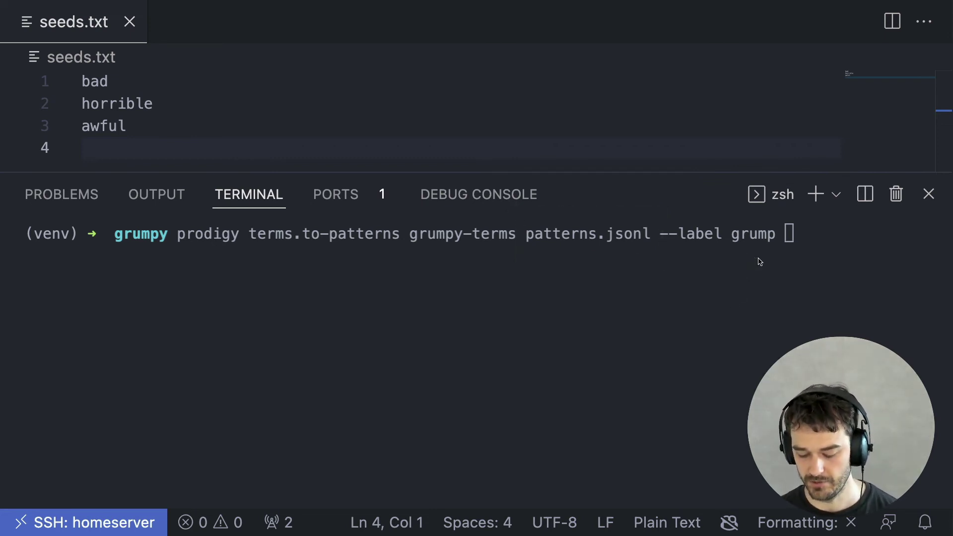
left_click(755, 259)
- Export the grumpy-terms dataset to patterns.jsonl with terms.to-patterns and the label grump, and open the exported file in the editor
key("Return")
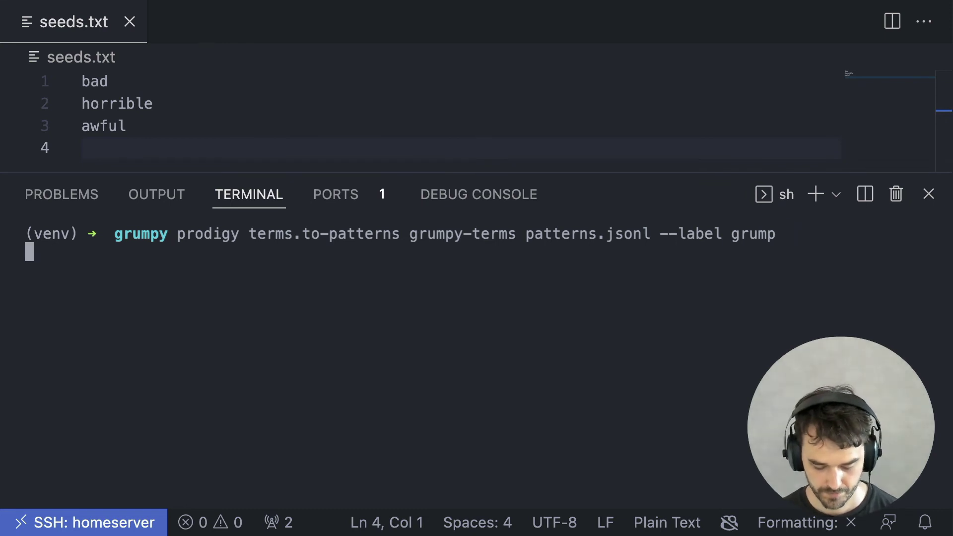
type("code patterns.jsonl")
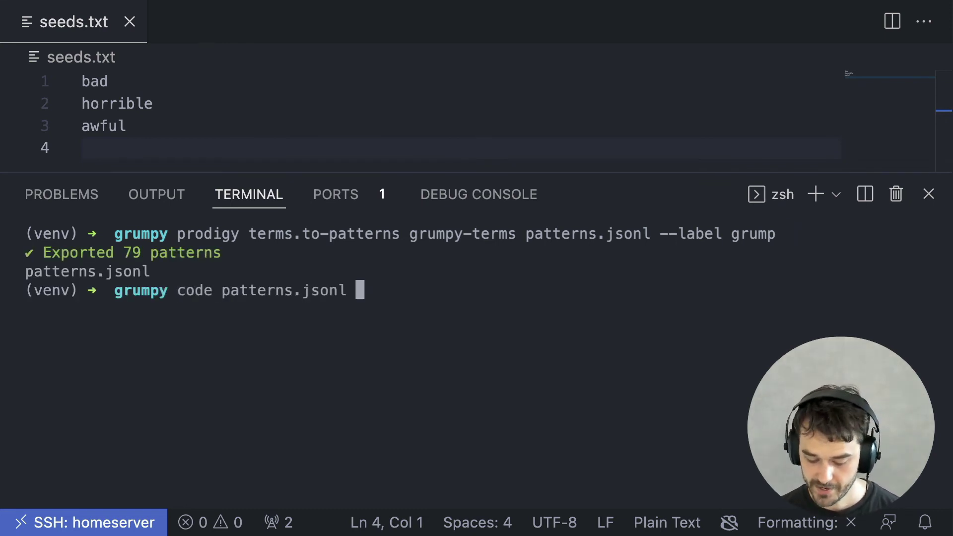
key("Return")
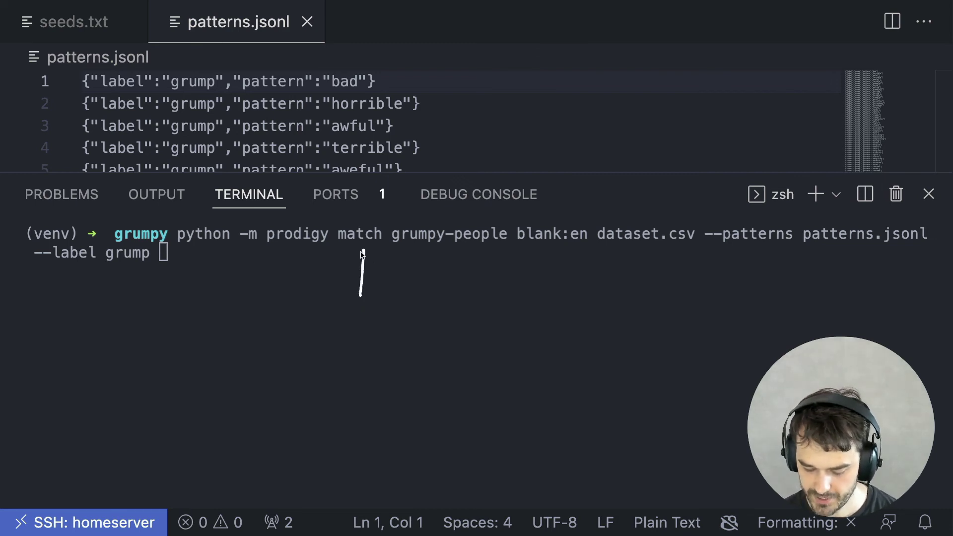
mouse_move(385, 221)
left_mouse_down()
mouse_move(435, 253)
mouse_move(523, 237)
mouse_move(447, 214)
mouse_move(388, 226)
left_mouse_up()
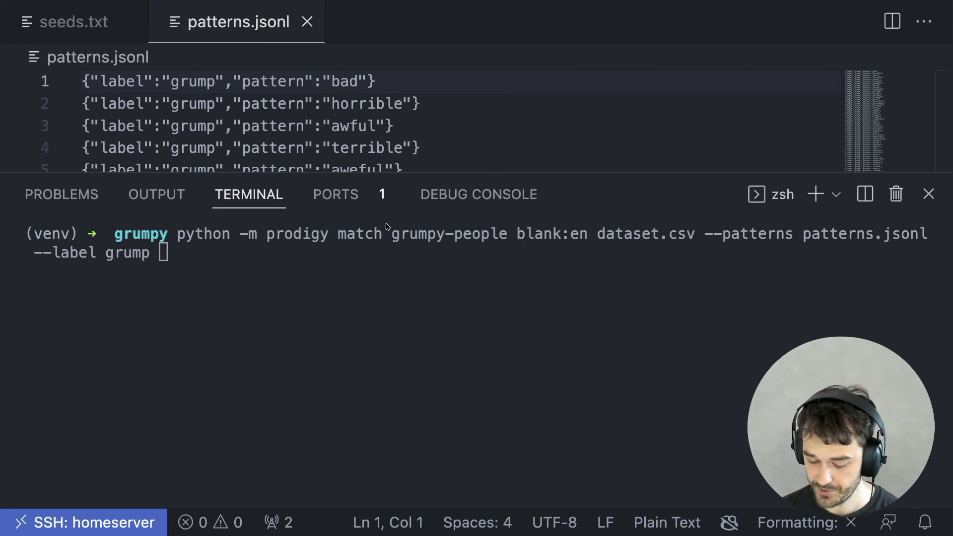
mouse_move(512, 217)
left_mouse_down()
mouse_move(526, 257)
mouse_move(596, 270)
mouse_move(558, 210)
mouse_move(511, 202)
mouse_move(512, 226)
left_mouse_up()
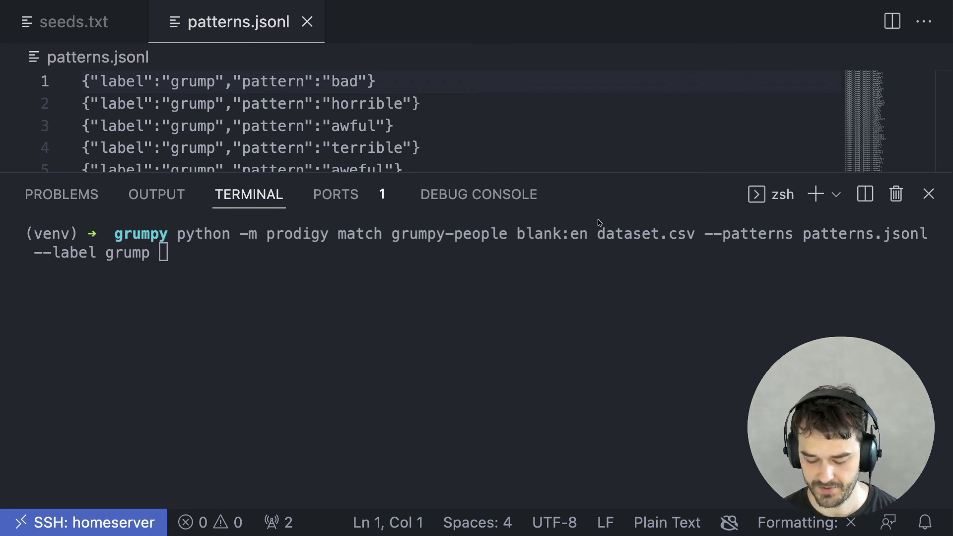
mouse_move(591, 214)
left_mouse_down()
mouse_move(589, 270)
mouse_move(699, 273)
mouse_move(704, 212)
mouse_move(587, 214)
left_mouse_up()
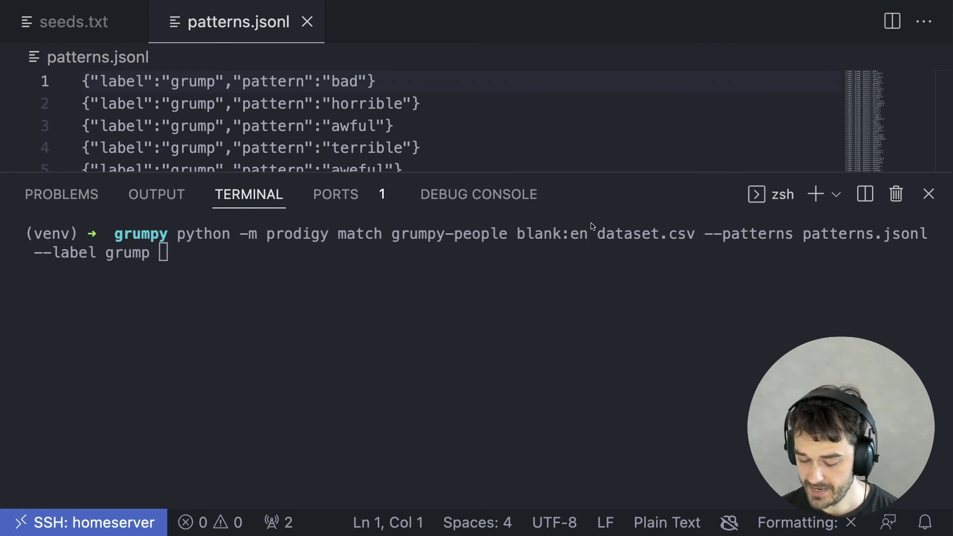
left_click_drag(720, 259, 950, 255)
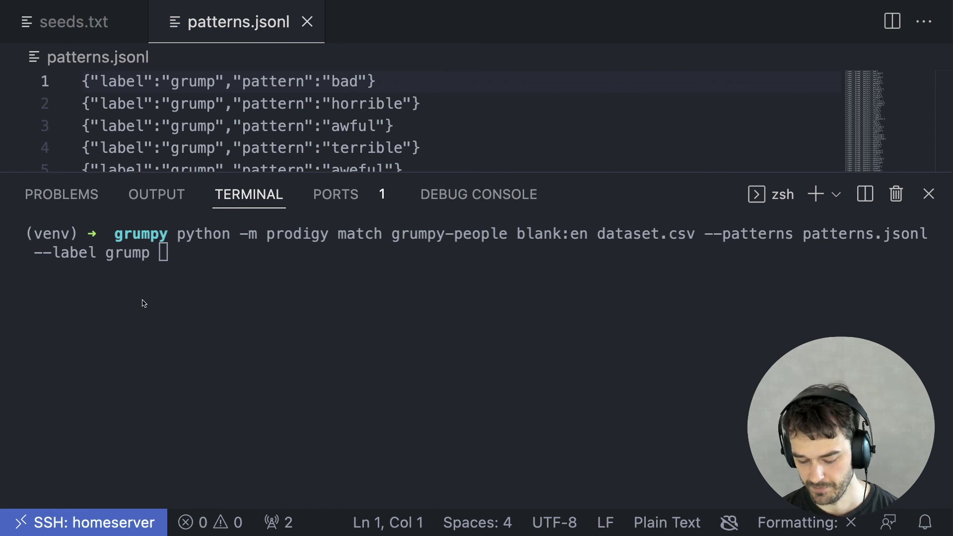
left_click_drag(102, 242, 188, 236)
mouse_move(160, 87)
left_mouse_down()
mouse_move(160, 124)
mouse_move(218, 88)
mouse_move(158, 80)
left_mouse_up()
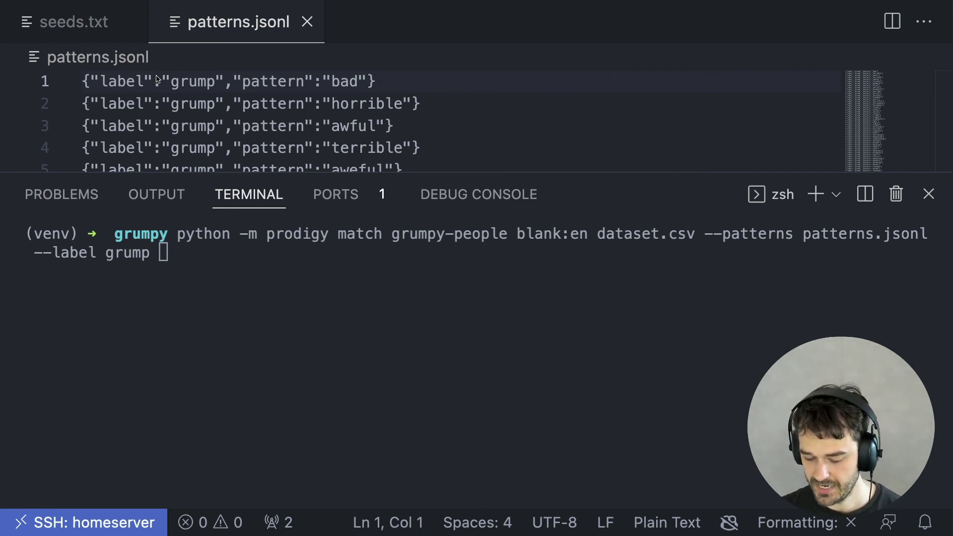
mouse_move(412, 40)
left_mouse_down()
mouse_move(403, 82)
mouse_move(416, 70)
left_mouse_up()
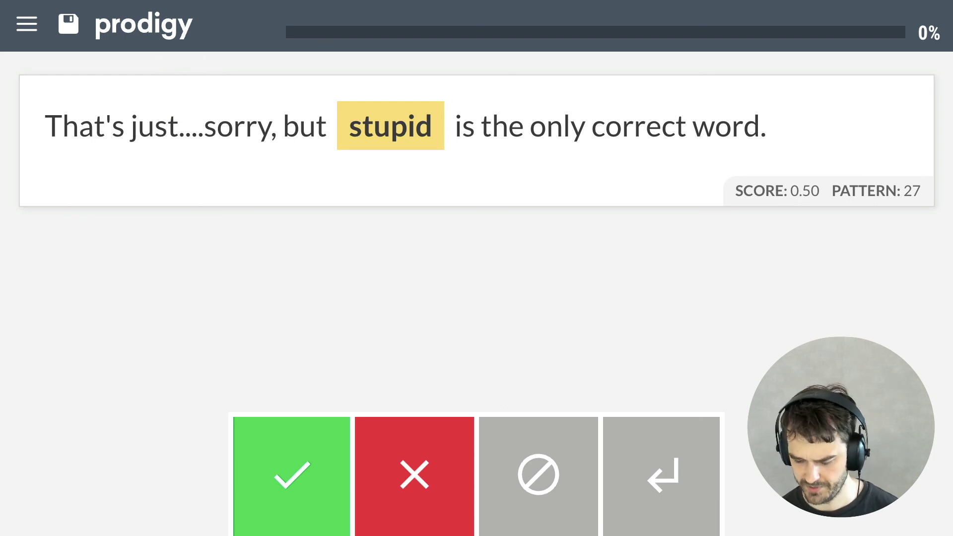
- In the Prodigy web app, accept the example sentences with the highlighted matches "stupid" and "bad"
key("a")
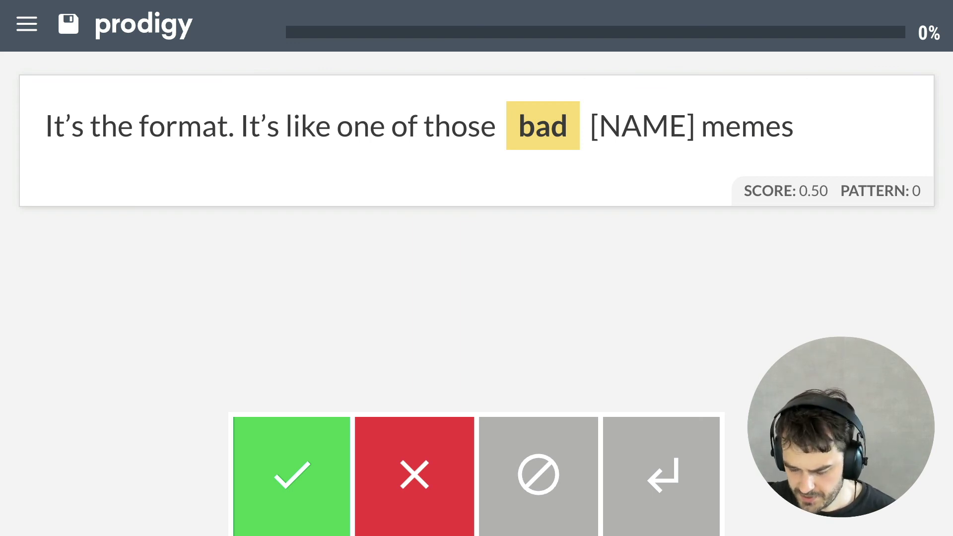
key("a")
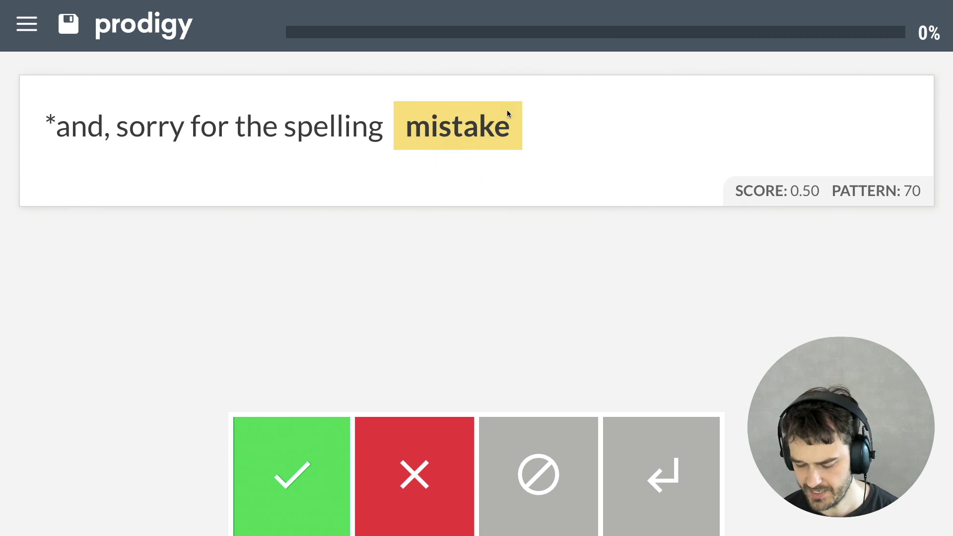
left_click_drag(490, 162, 495, 164)
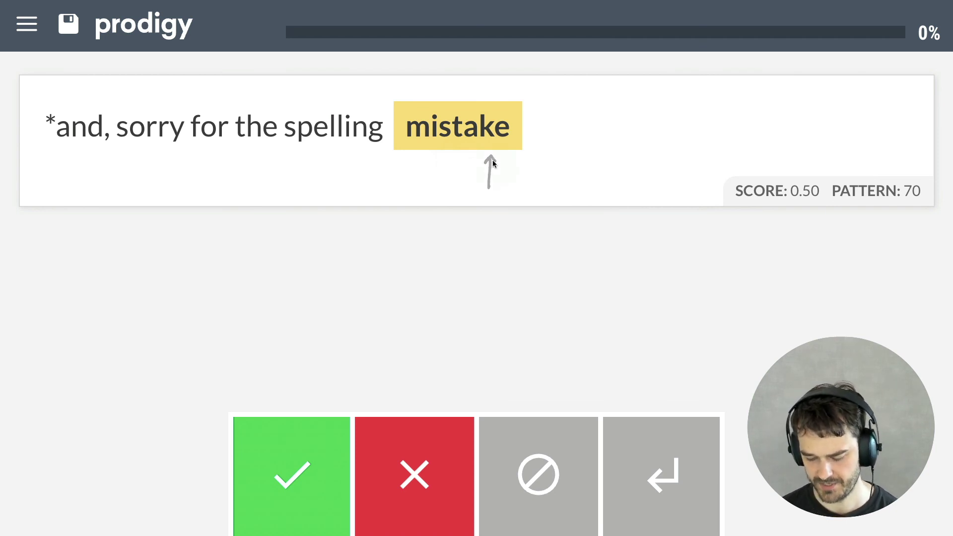
left_click_drag(413, 340, 414, 396)
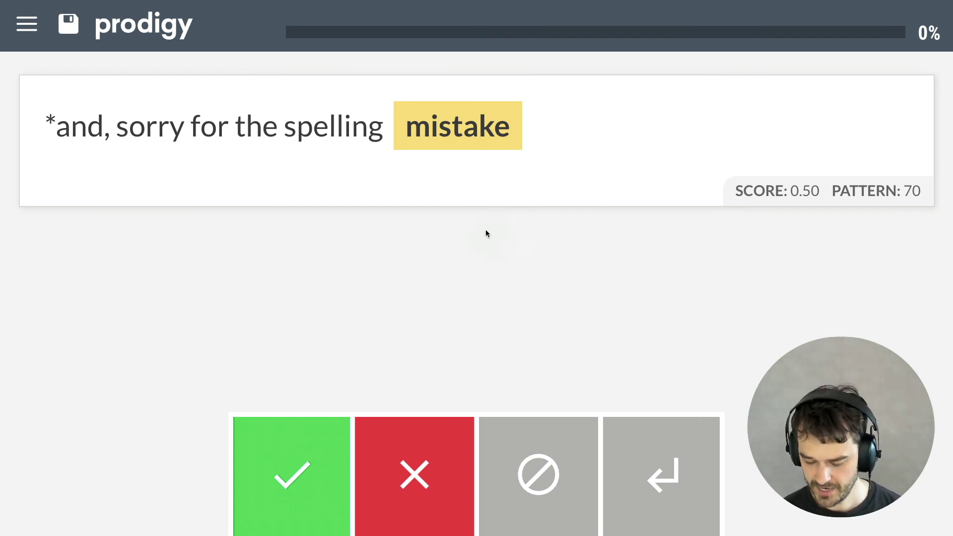
mouse_move(460, 243)
left_mouse_down()
mouse_move(458, 158)
mouse_move(454, 167)
mouse_move(468, 167)
left_mouse_up()
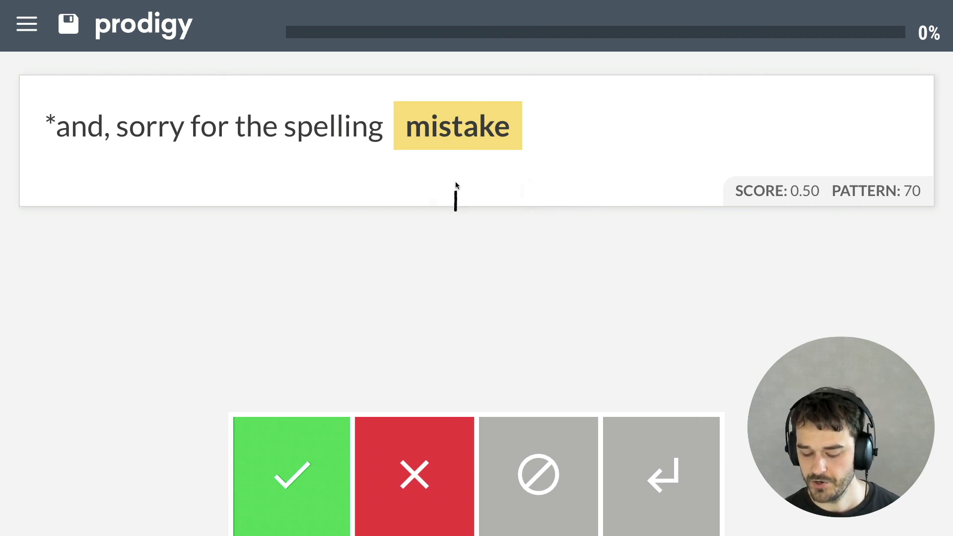
left_click_drag(456, 185, 458, 163)
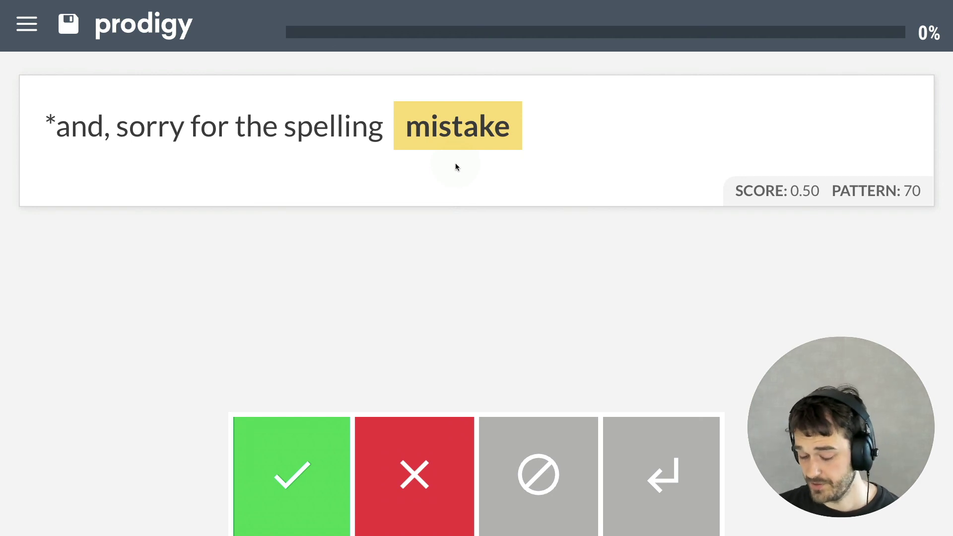
mouse_move(463, 198)
left_mouse_down()
mouse_move(459, 163)
mouse_move(467, 161)
left_mouse_up()
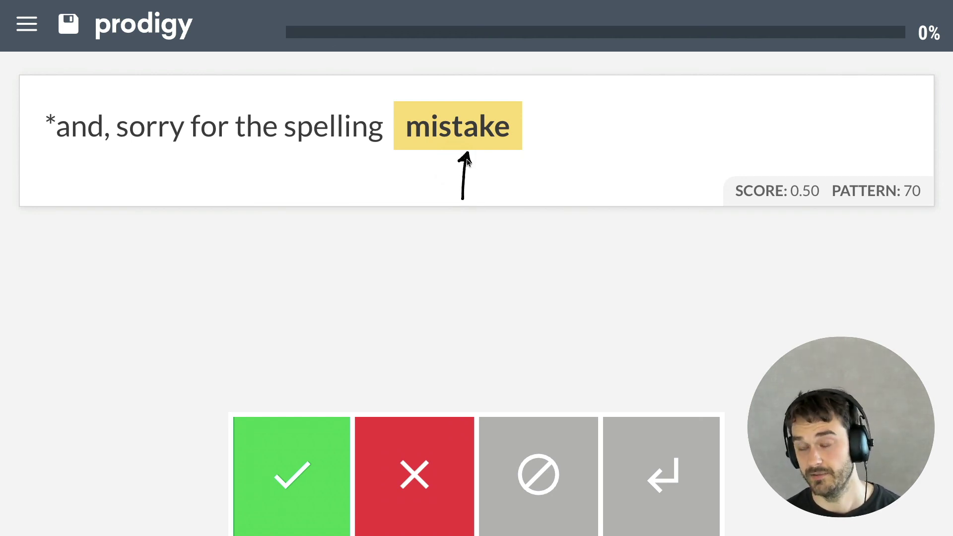